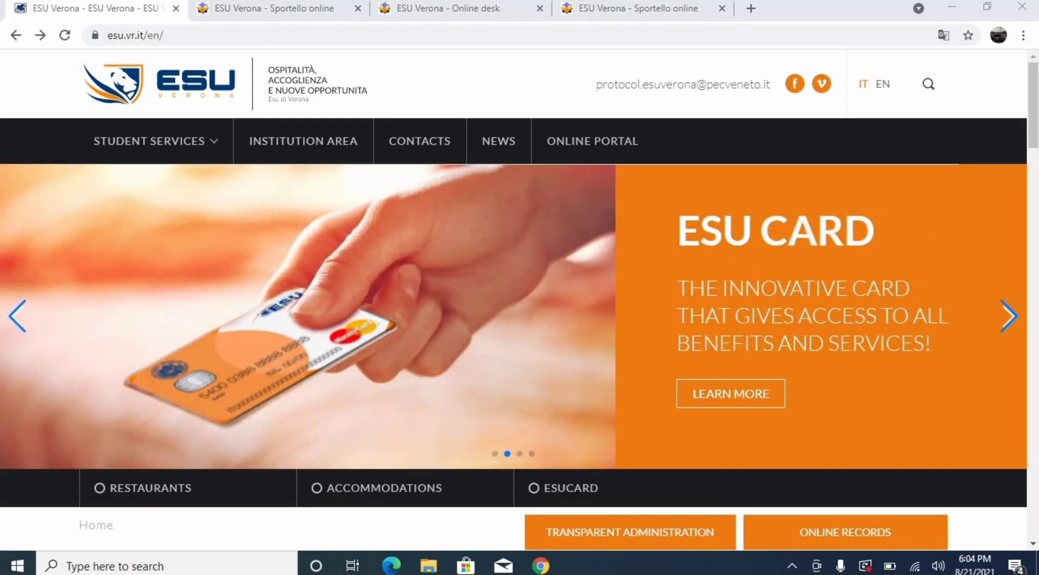
Go to Student Services > Online portal and scroll to the Accreditation and Access section
click(155, 159)
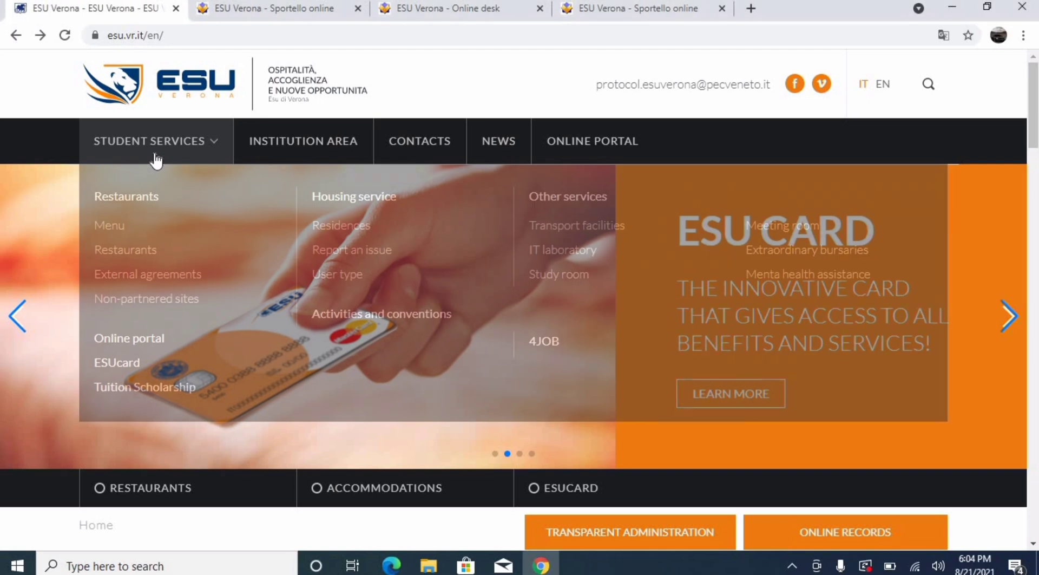
click(100, 340)
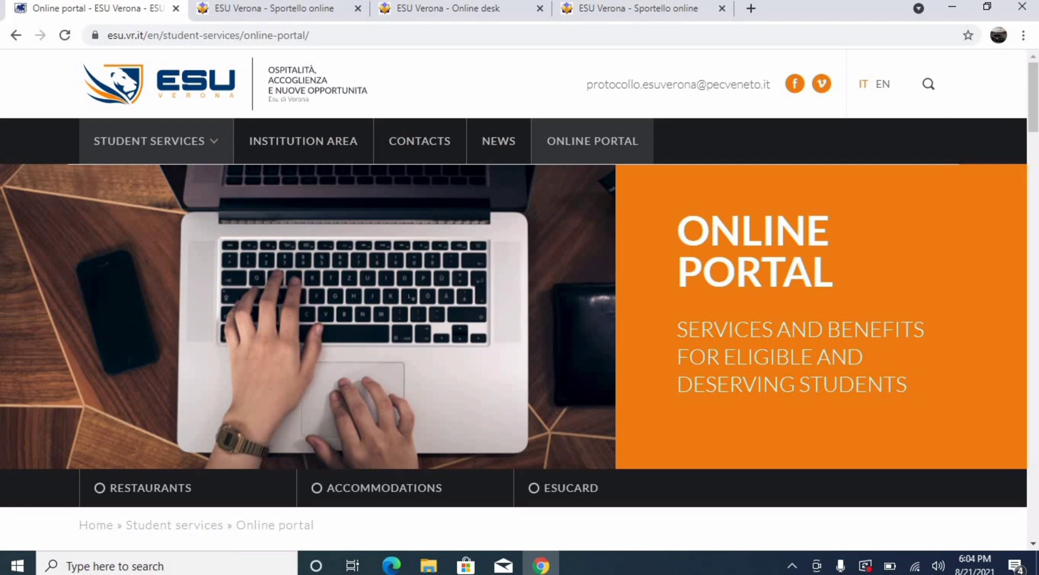
drag(1032, 111, 1033, 145)
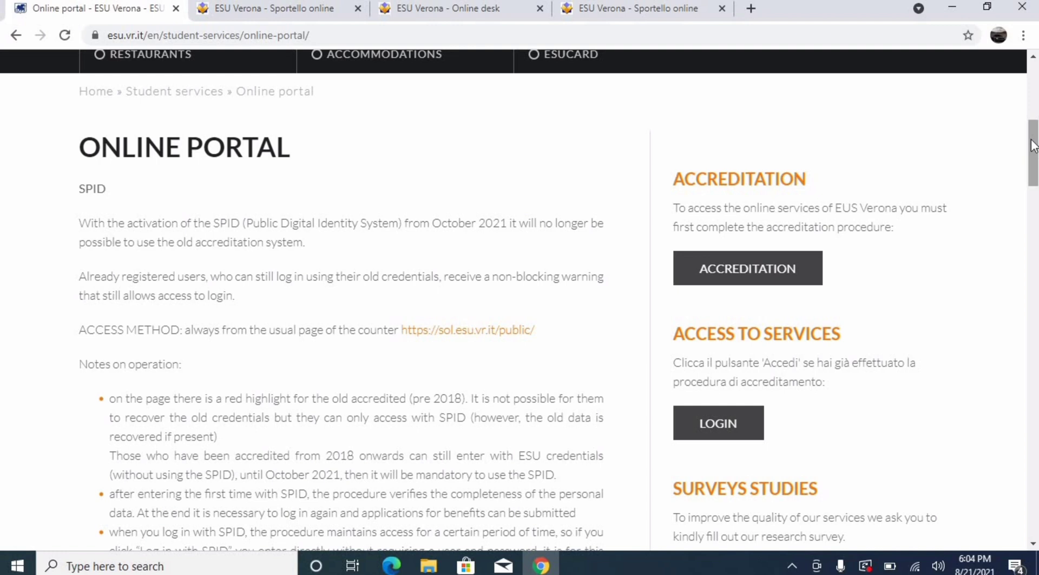
Open the accreditation form in a new tab and translate it into English
click(753, 279)
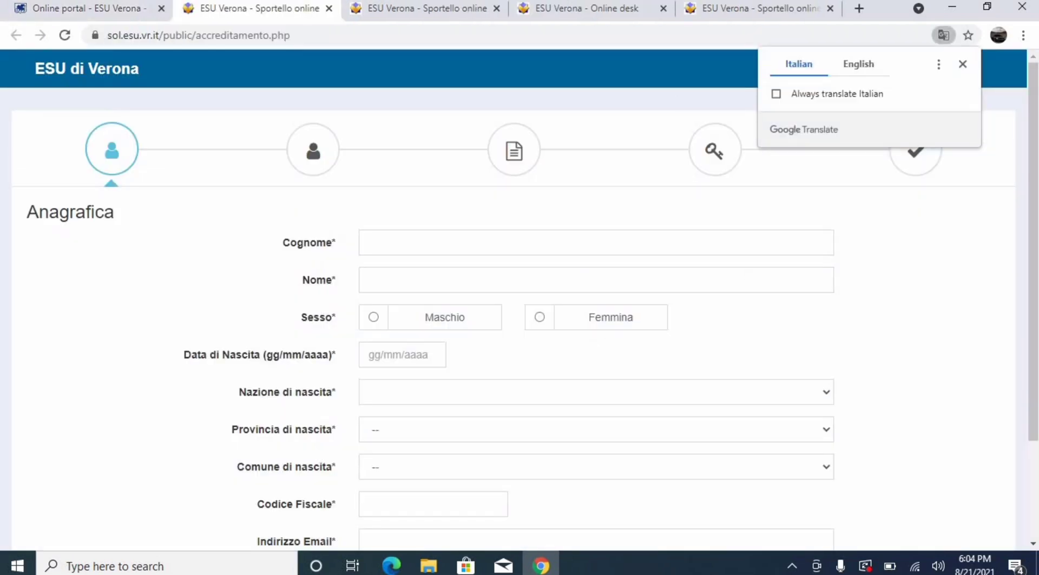
click(853, 72)
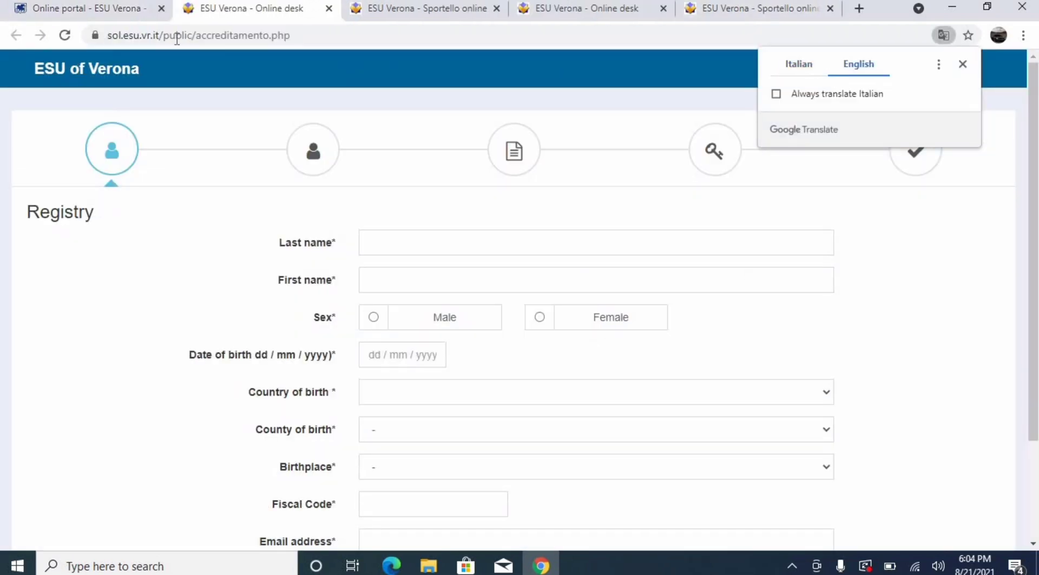
click(95, 9)
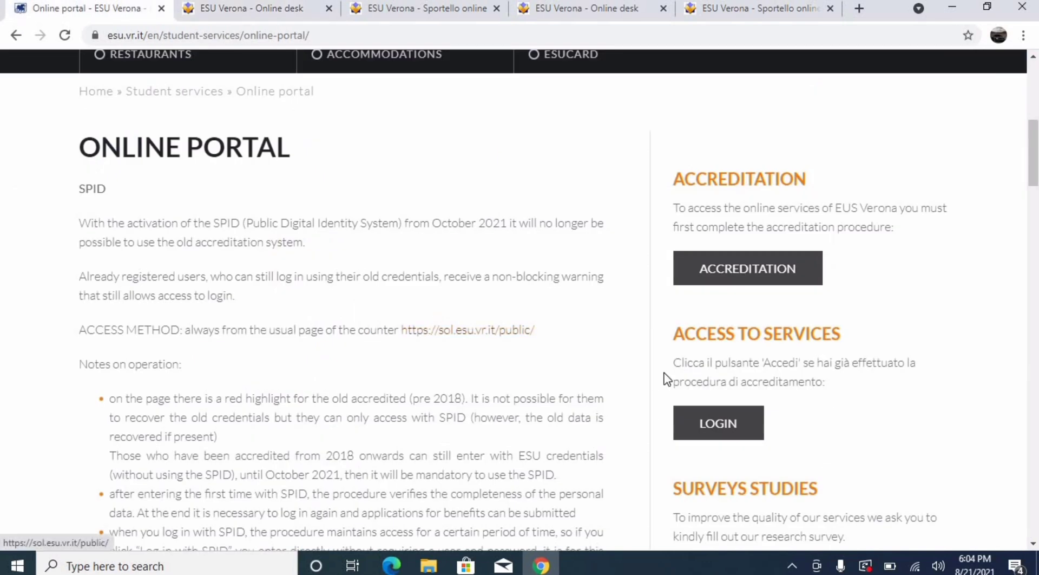
Open the portal login page in English and check the SPID/CIE/EIDAS option
click(702, 425)
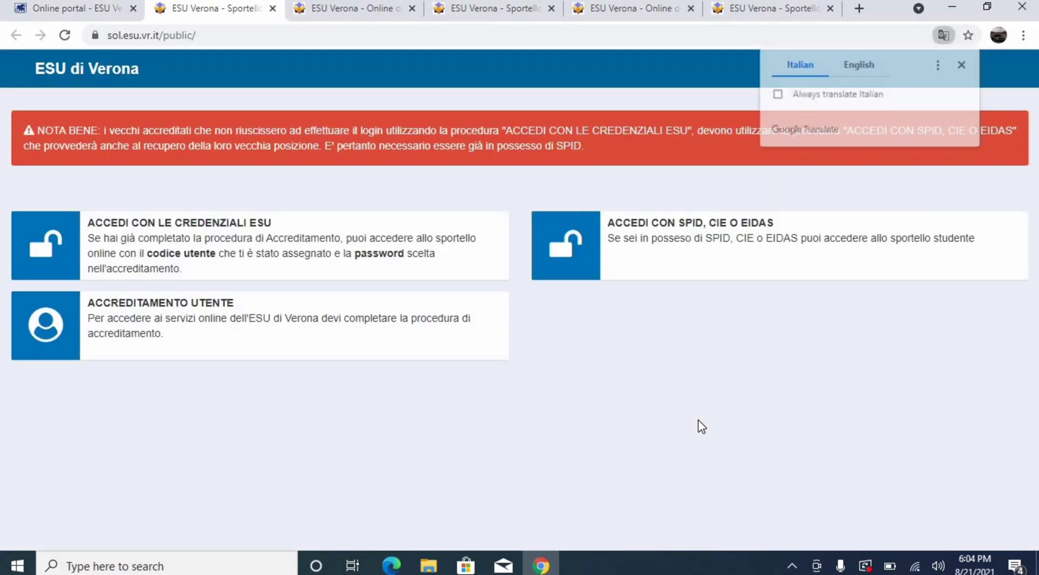
click(865, 69)
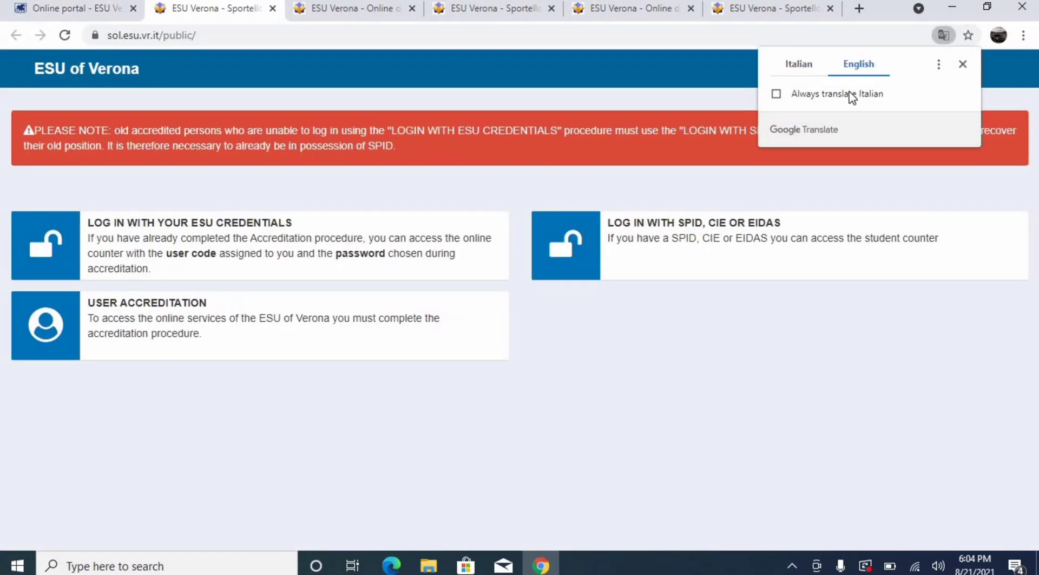
click(695, 286)
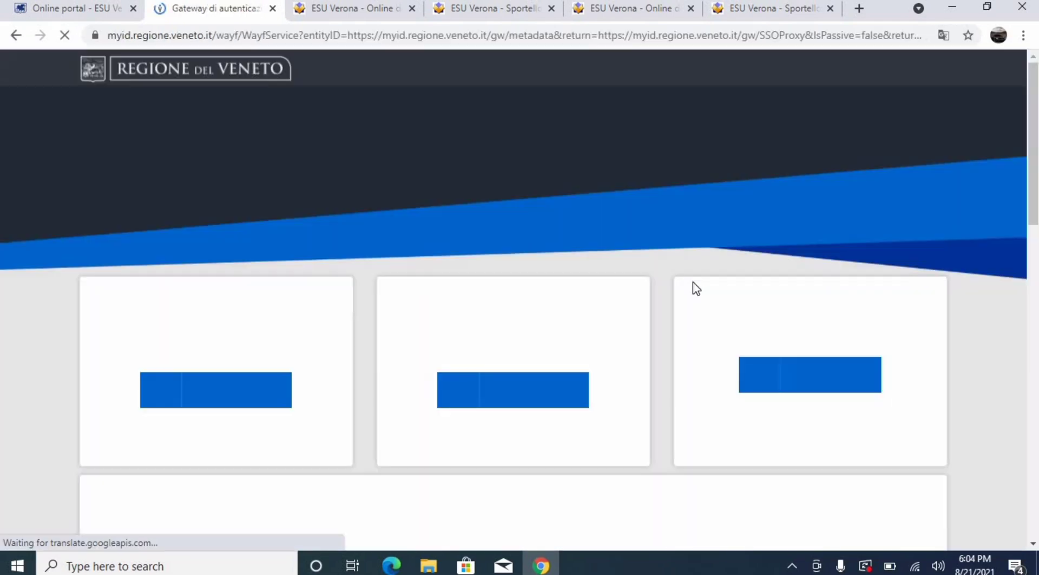
click(16, 35)
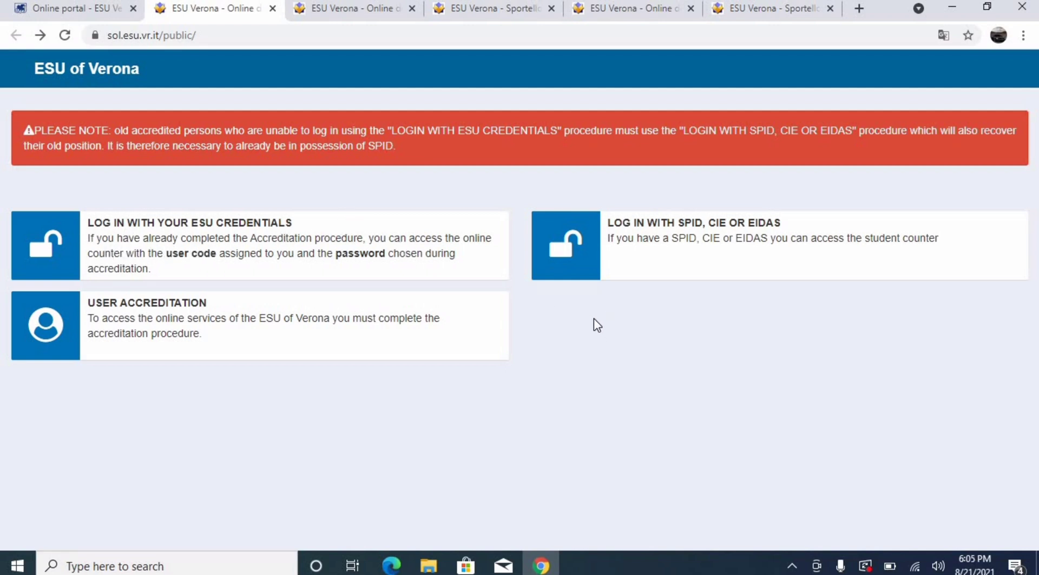
Log in with the saved ESU credentials and view the 2021/2022 dashboard in English
click(236, 249)
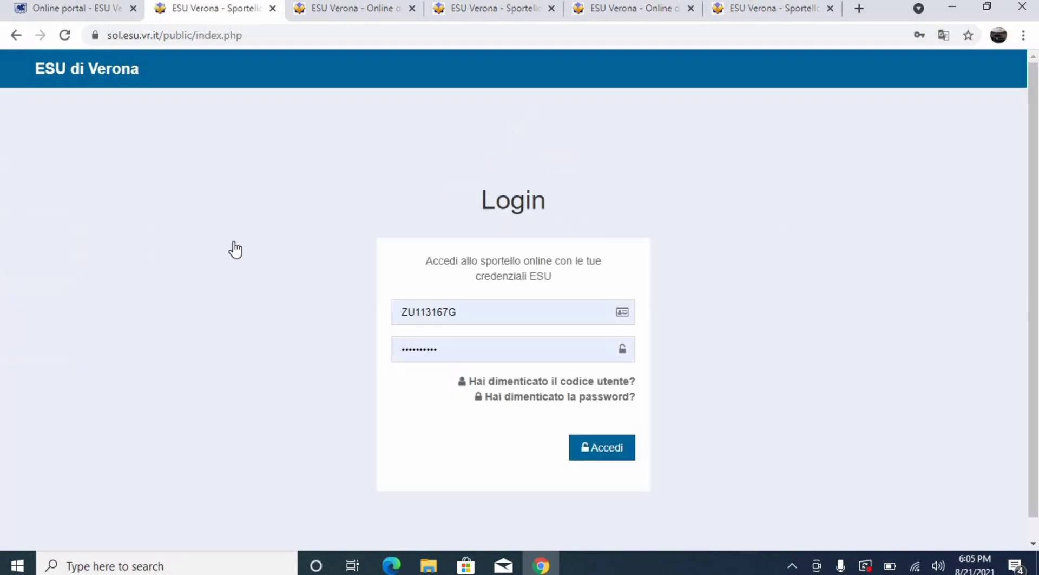
click(616, 455)
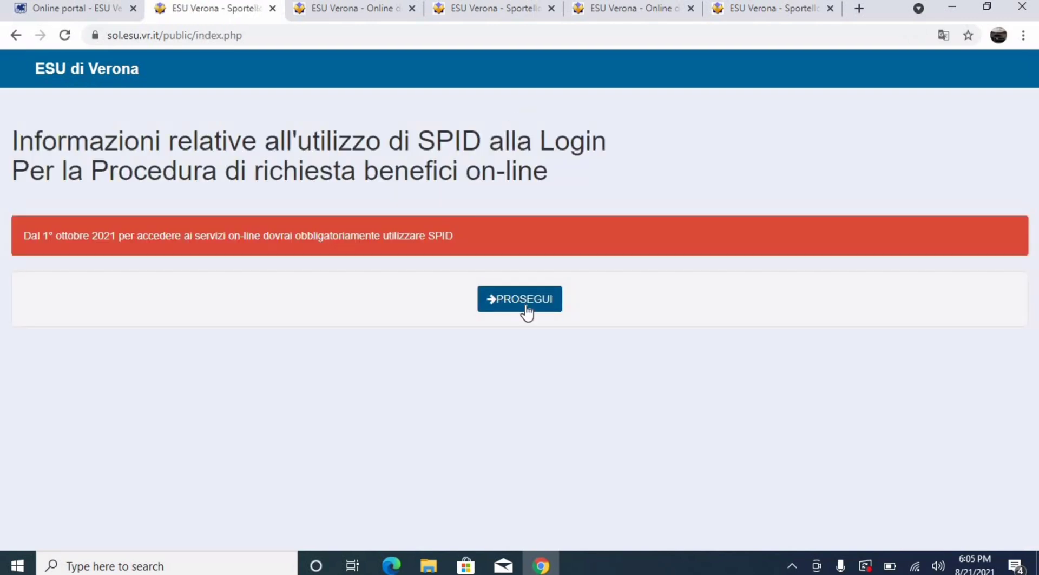
click(525, 305)
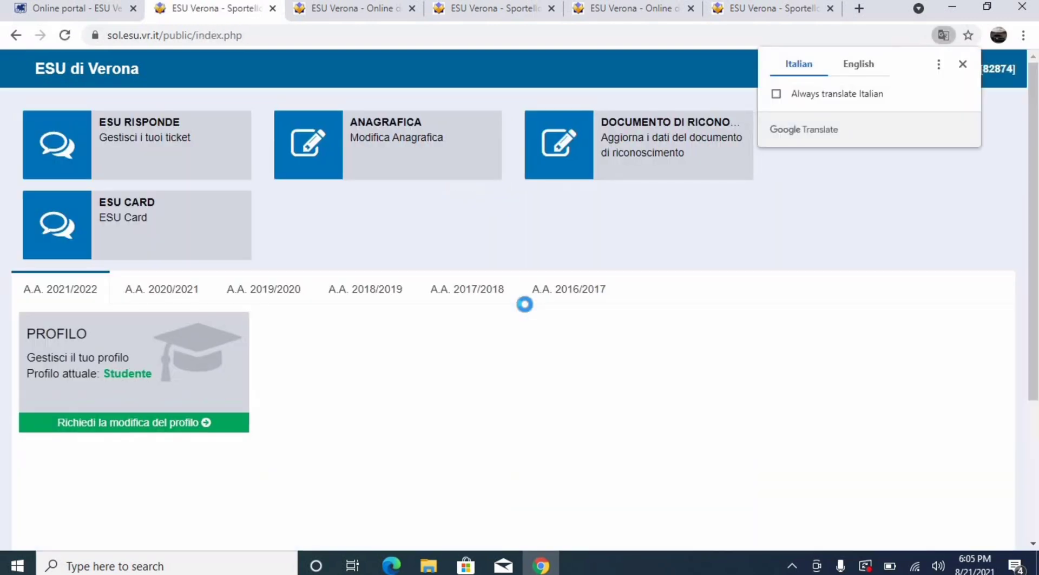
click(859, 64)
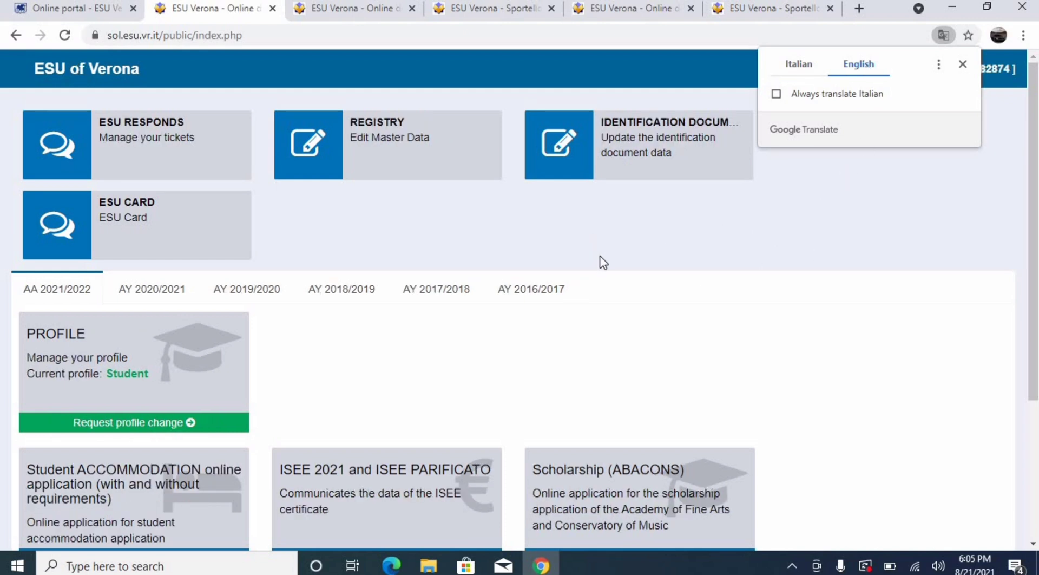
click(791, 305)
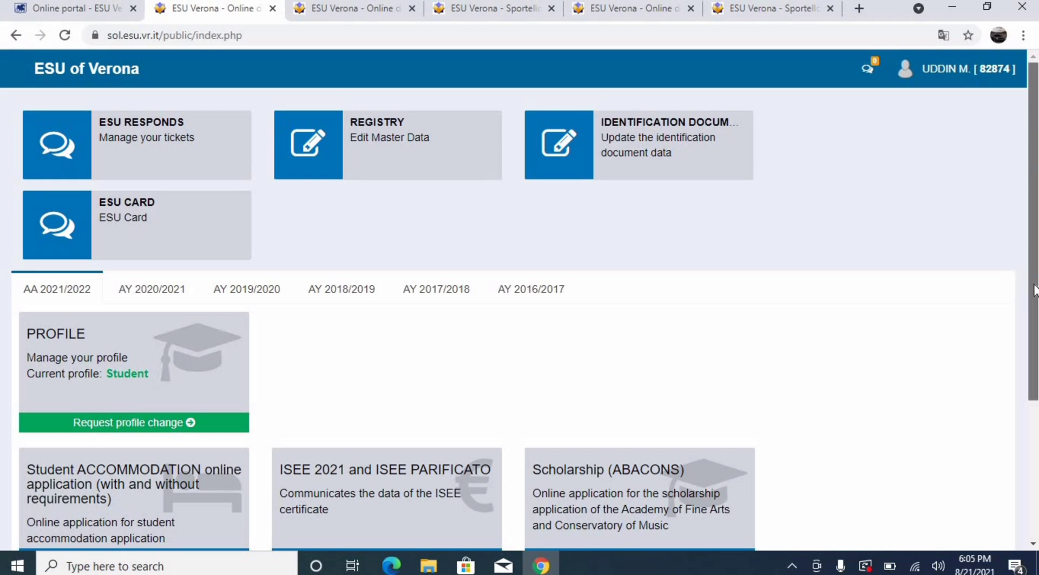
drag(1033, 289, 1037, 366)
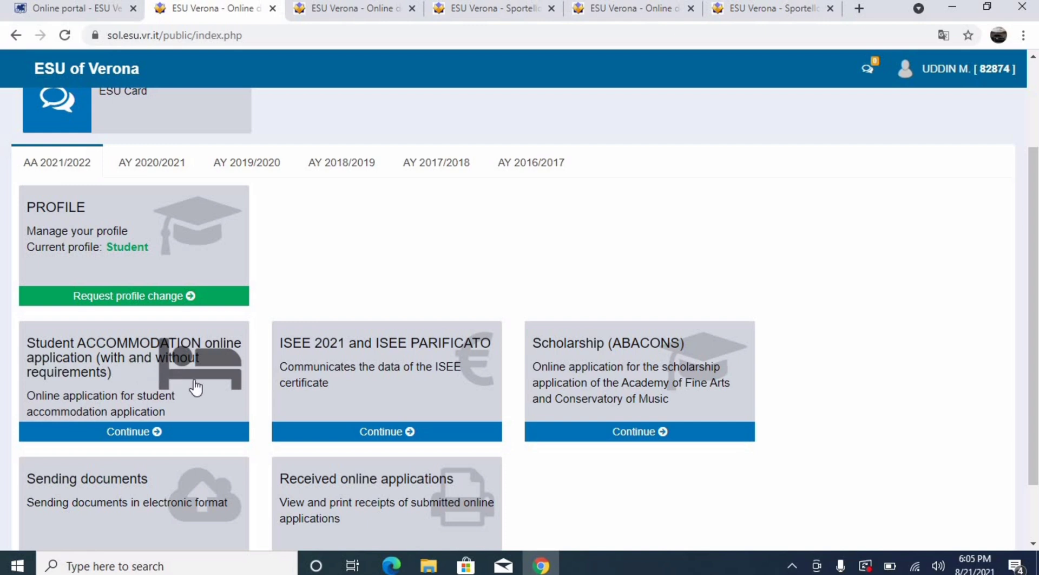
Start the accommodation application, answering Yes to DSU and merit, No to the pre-enrollment test
click(159, 432)
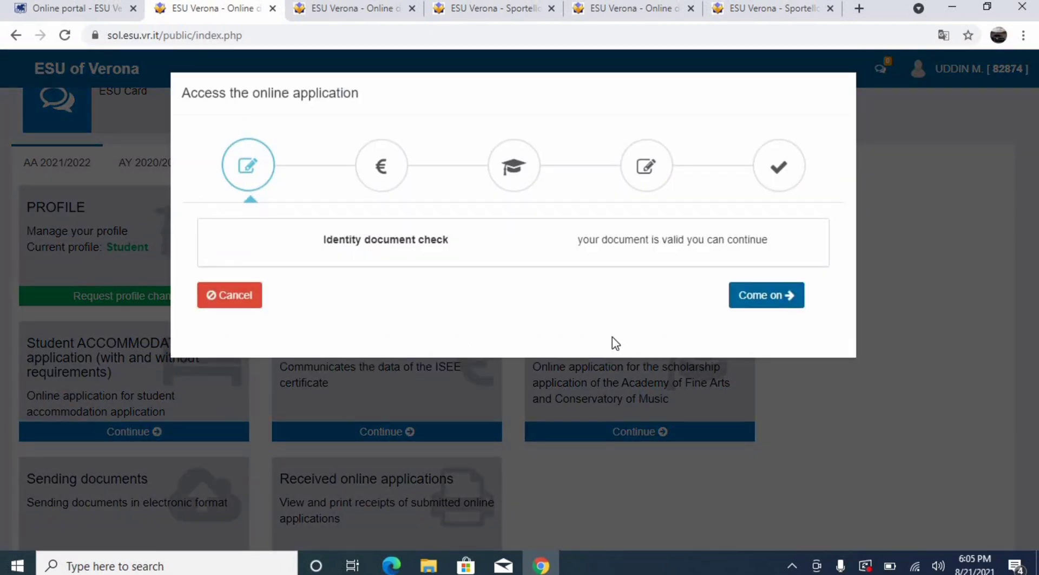
click(774, 295)
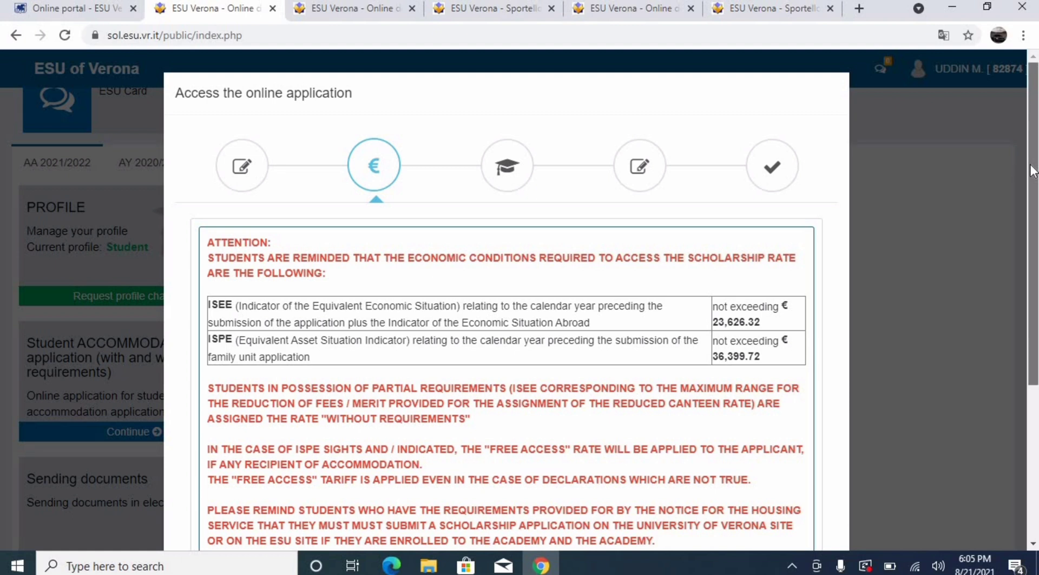
scroll(1033, 217, down, 3)
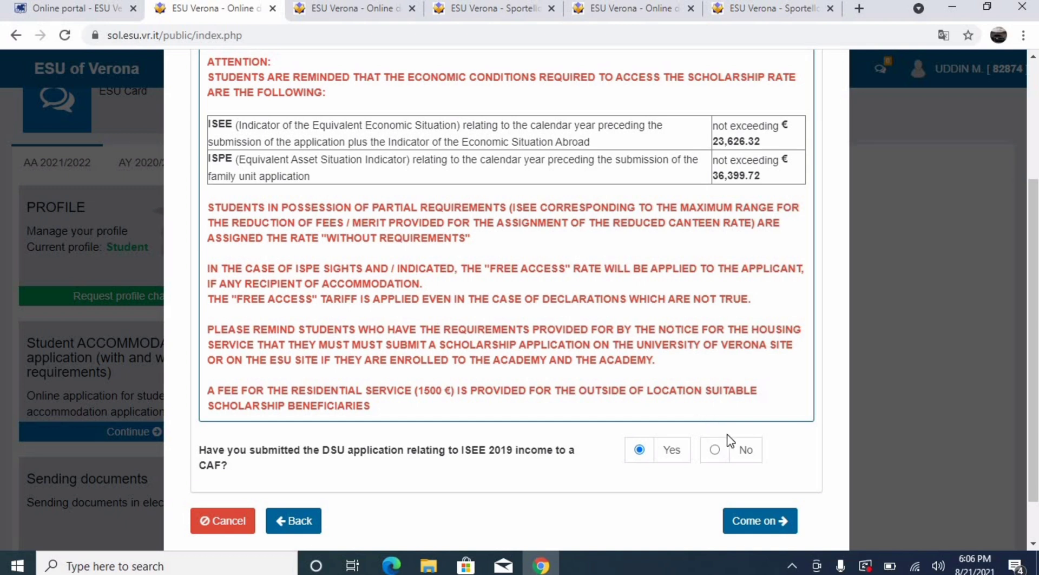
click(639, 449)
click(750, 523)
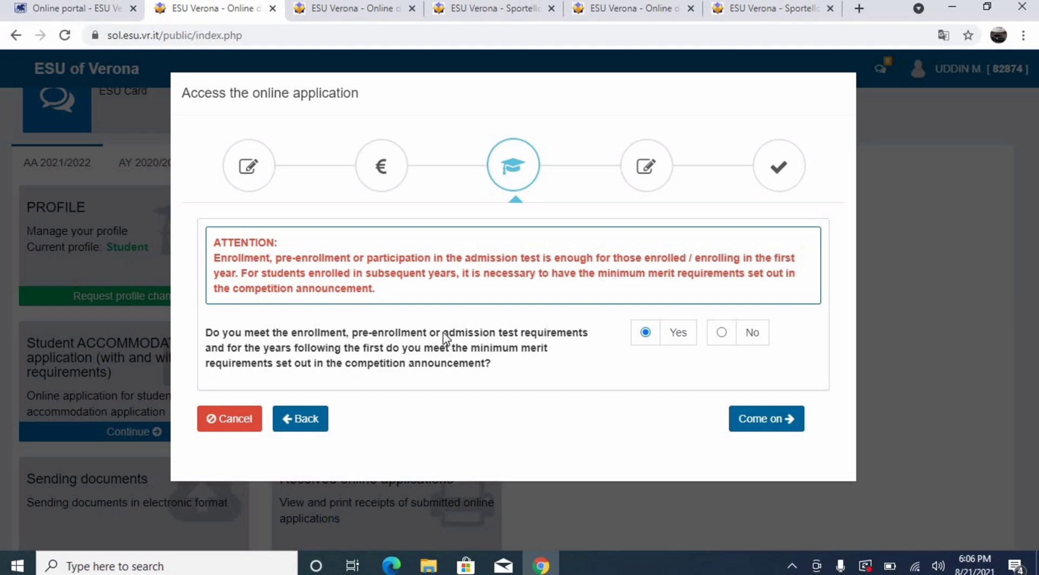
click(782, 425)
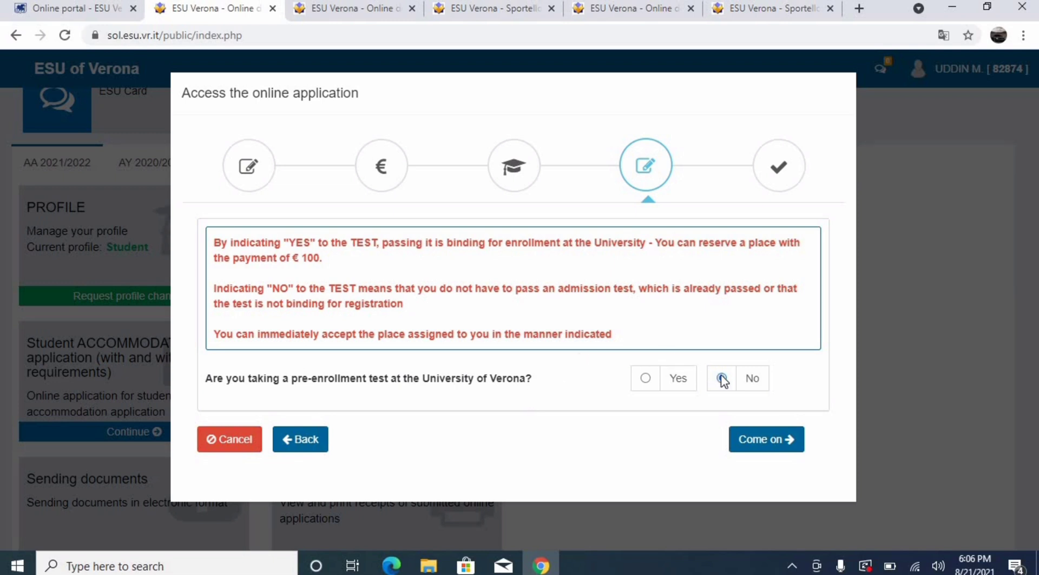
click(762, 439)
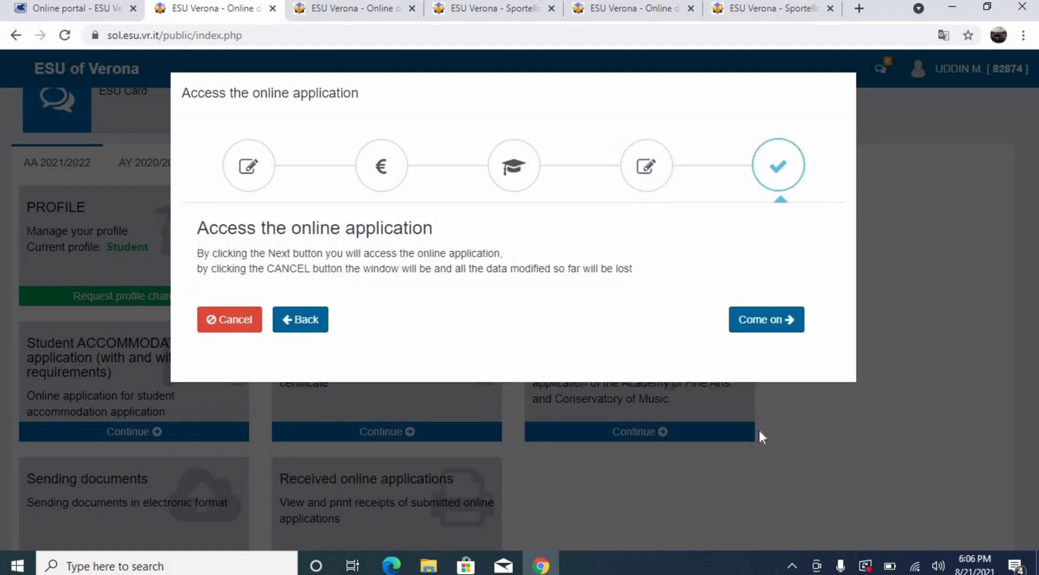
In the translated form, choose University of Verona, Informatica and Laurea Magistrale (+2)
click(757, 336)
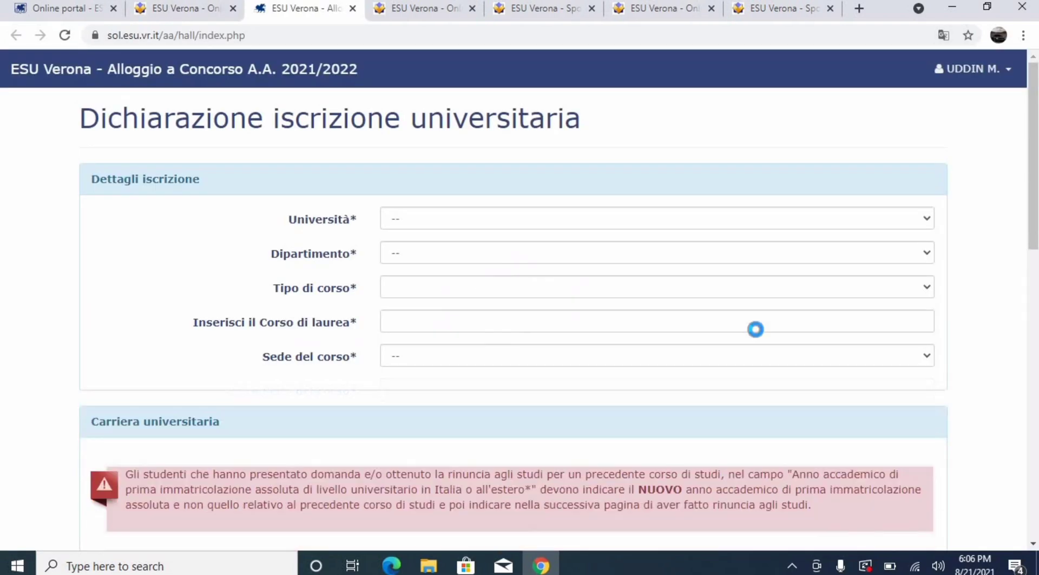
right_click(968, 257)
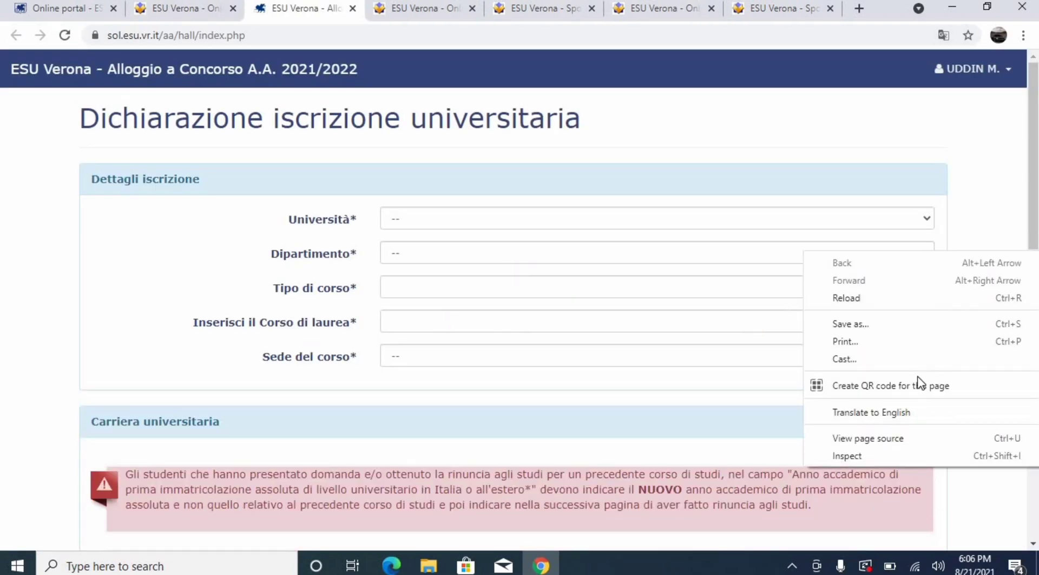
click(911, 413)
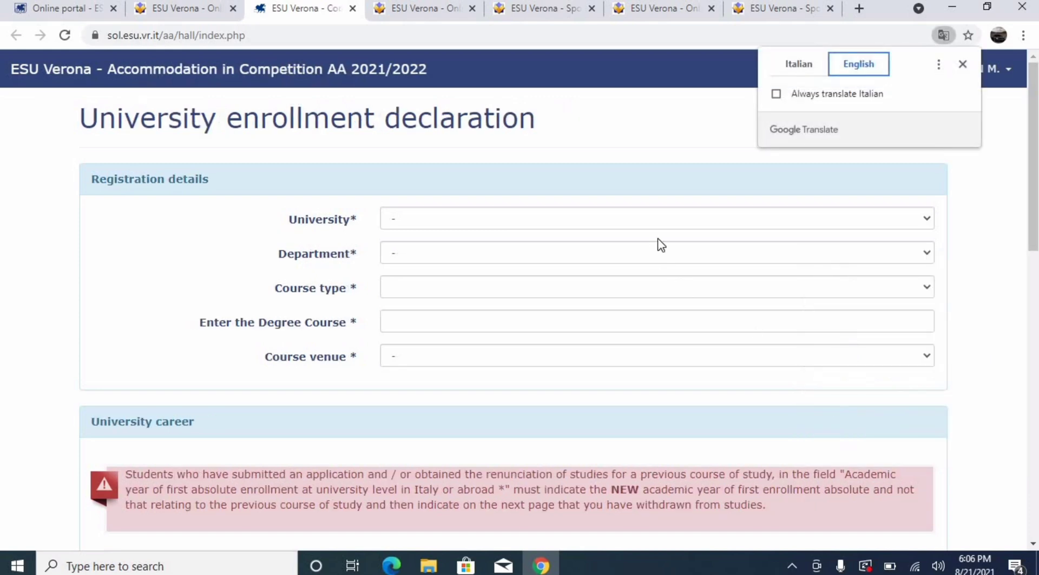
click(646, 219)
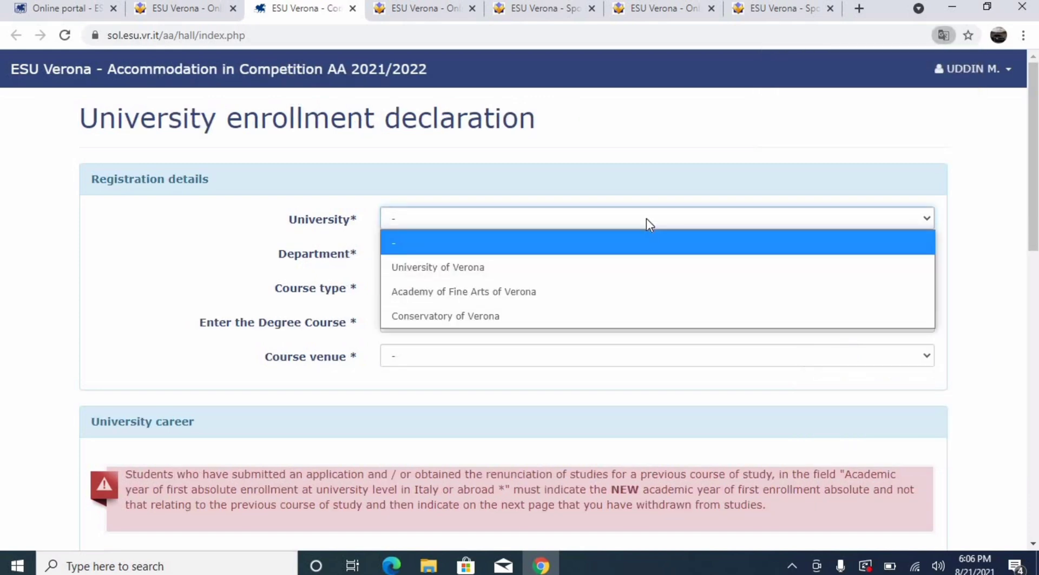
click(632, 266)
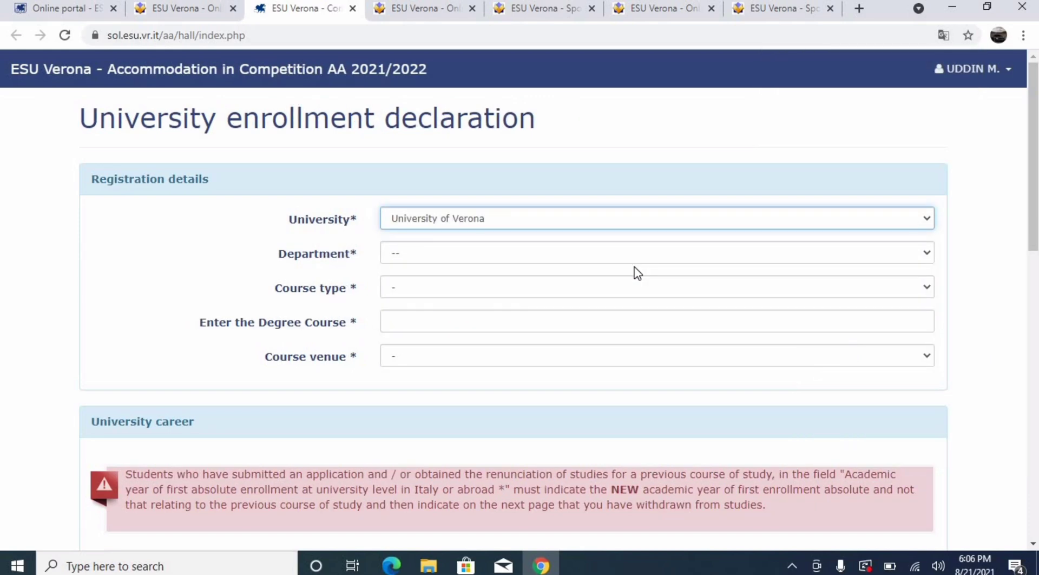
click(564, 254)
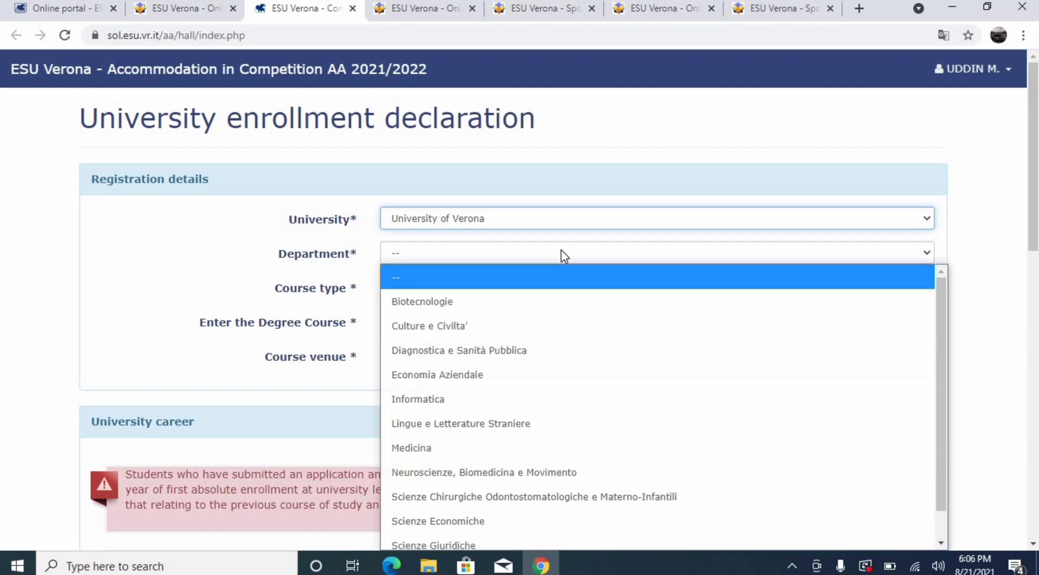
click(474, 398)
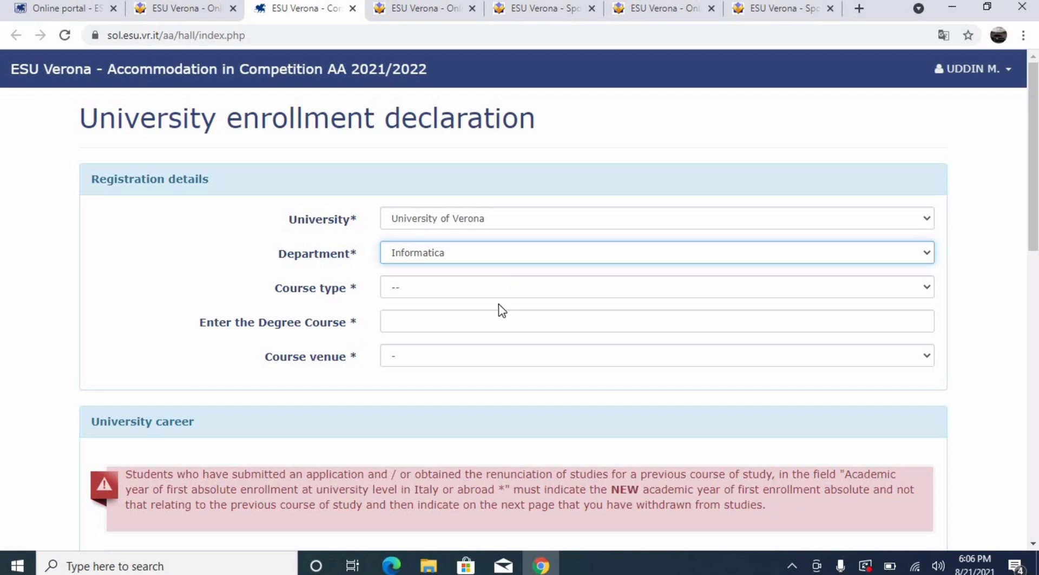
click(490, 287)
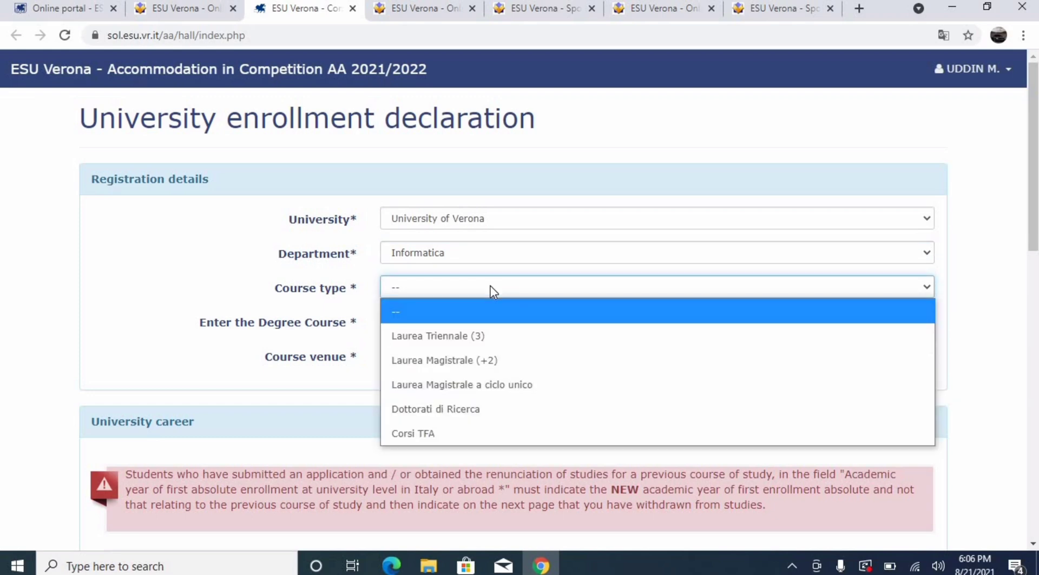
click(448, 360)
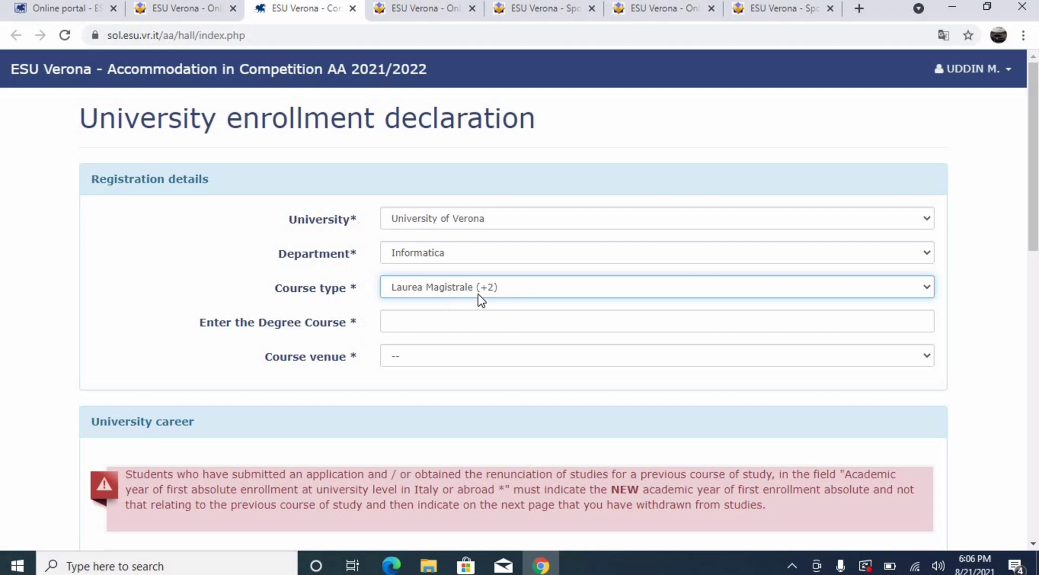
Paste the robotics engineering degree course name and set Verona as the course venue
right_click(467, 324)
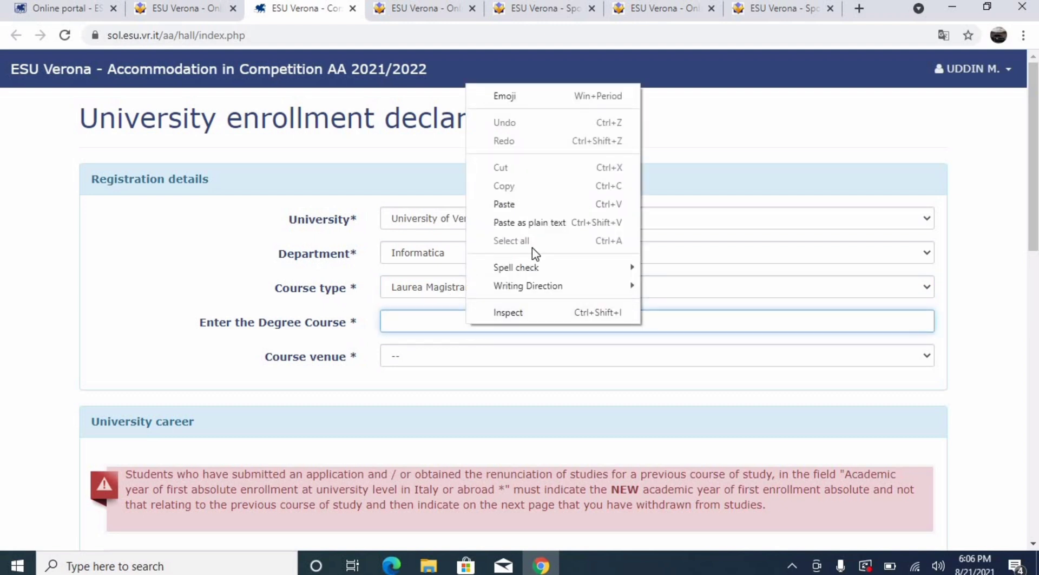
click(525, 204)
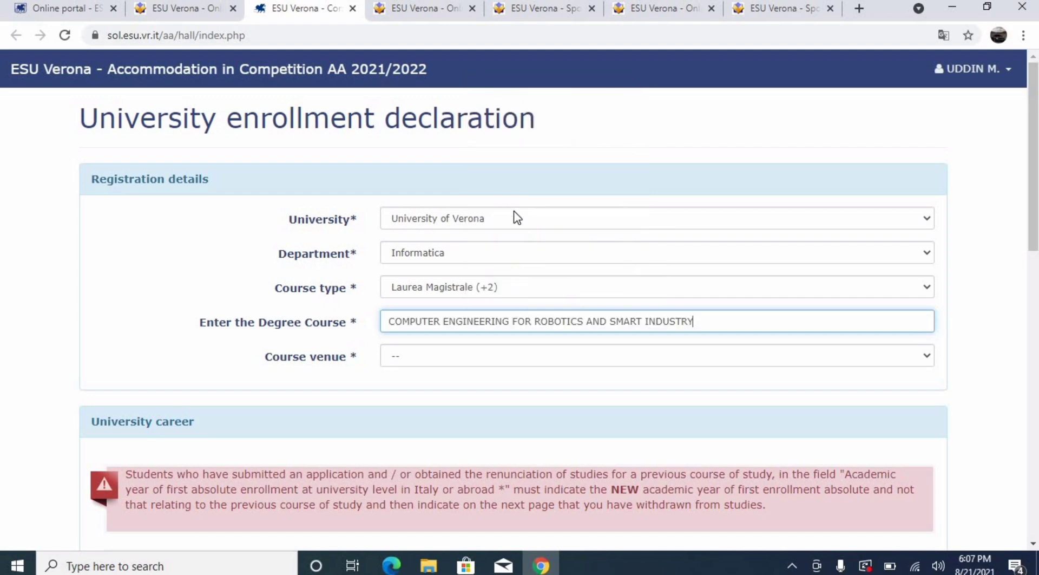
click(438, 359)
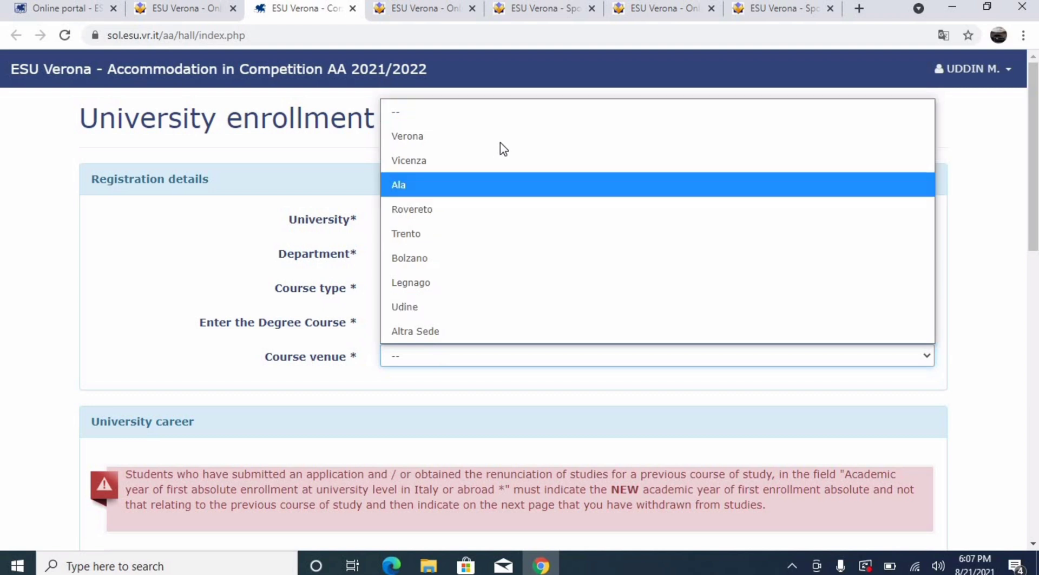
click(502, 139)
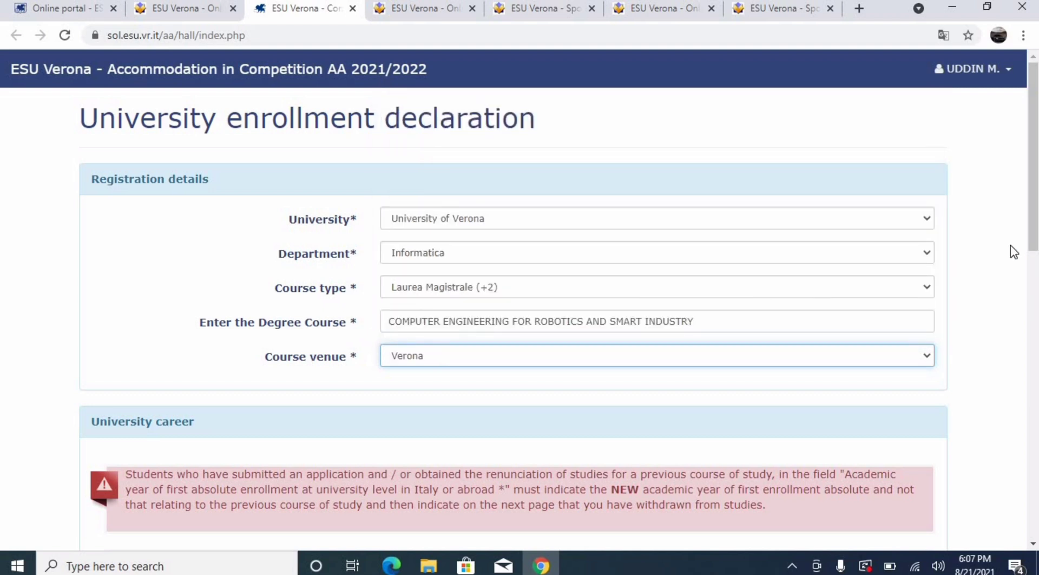
click(847, 361)
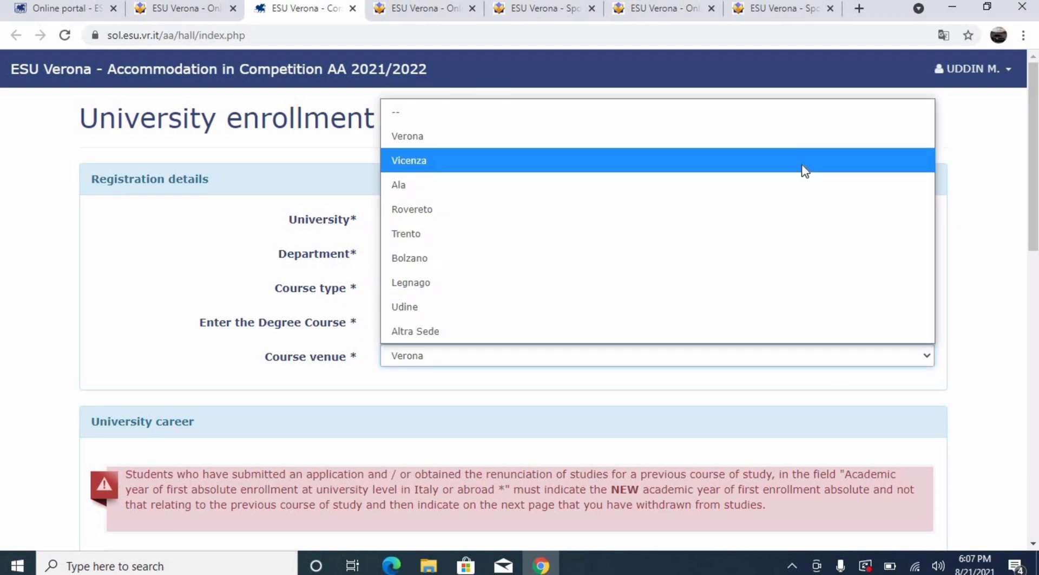
click(1035, 216)
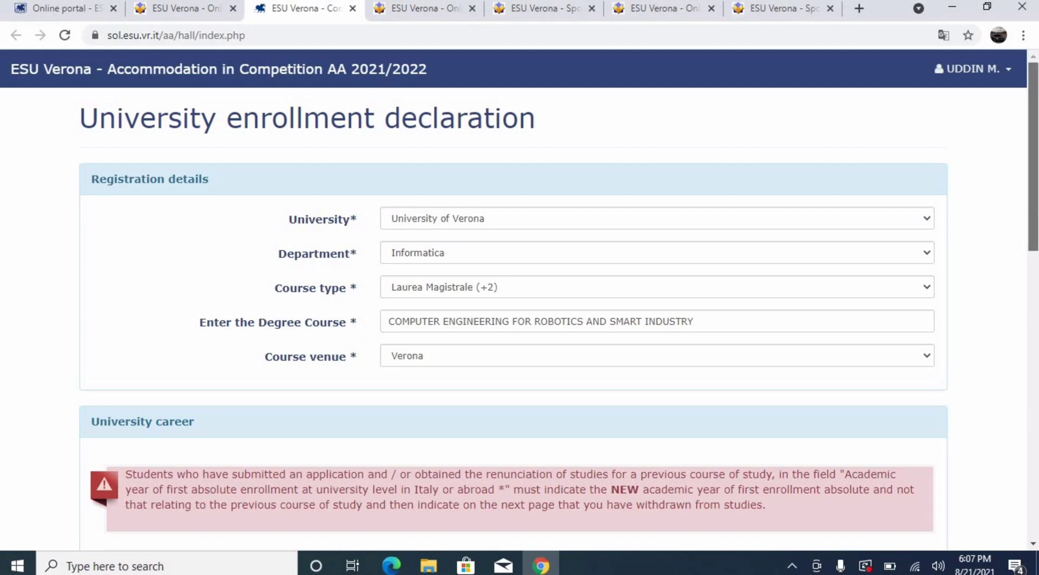
scroll(1035, 223, down, 6)
drag(1036, 335, 1037, 350)
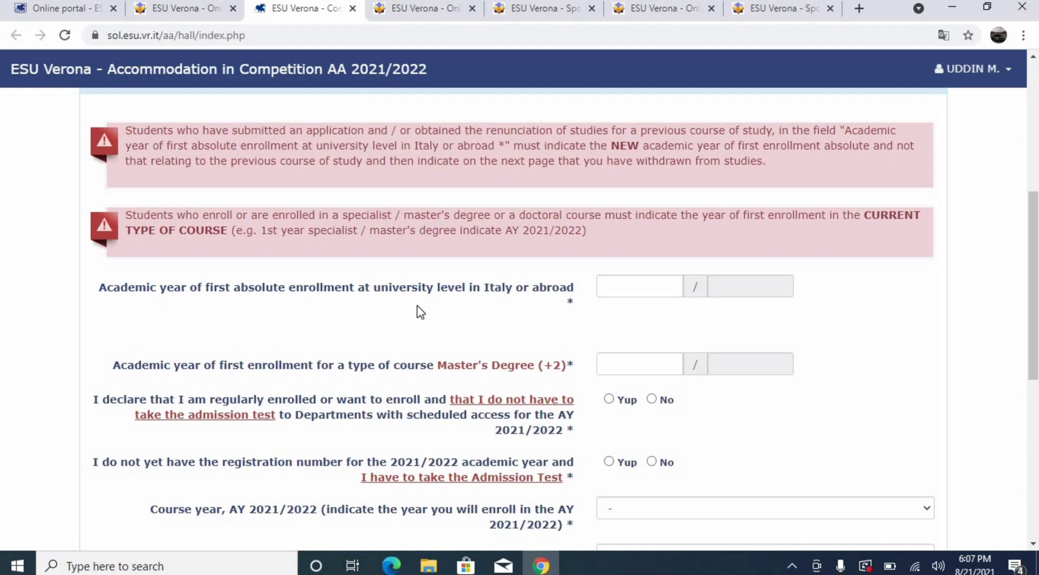
Set the first absolute university enrollment year to 2020/2021
click(624, 286)
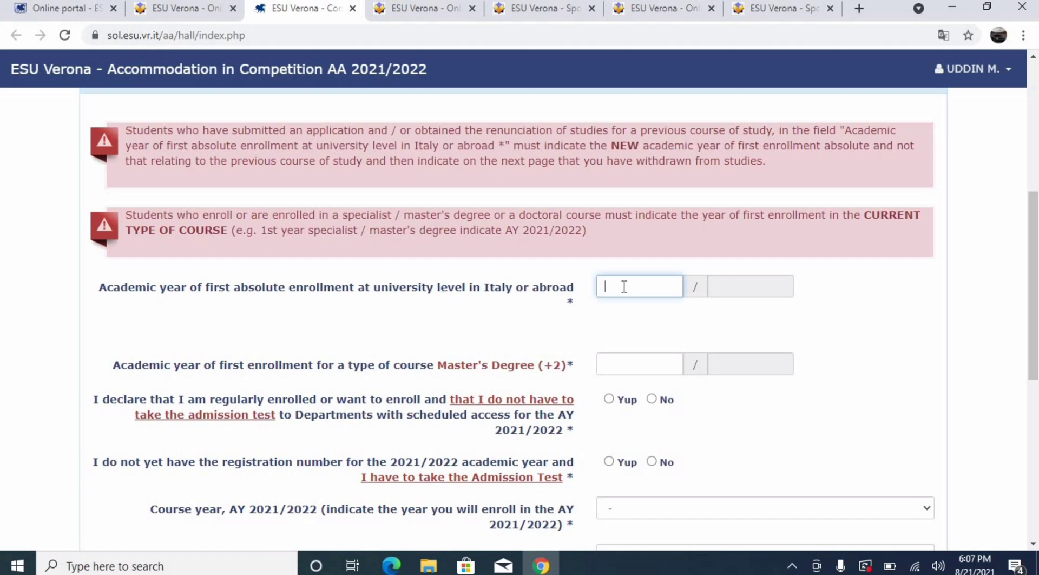
text(2020)
click(745, 303)
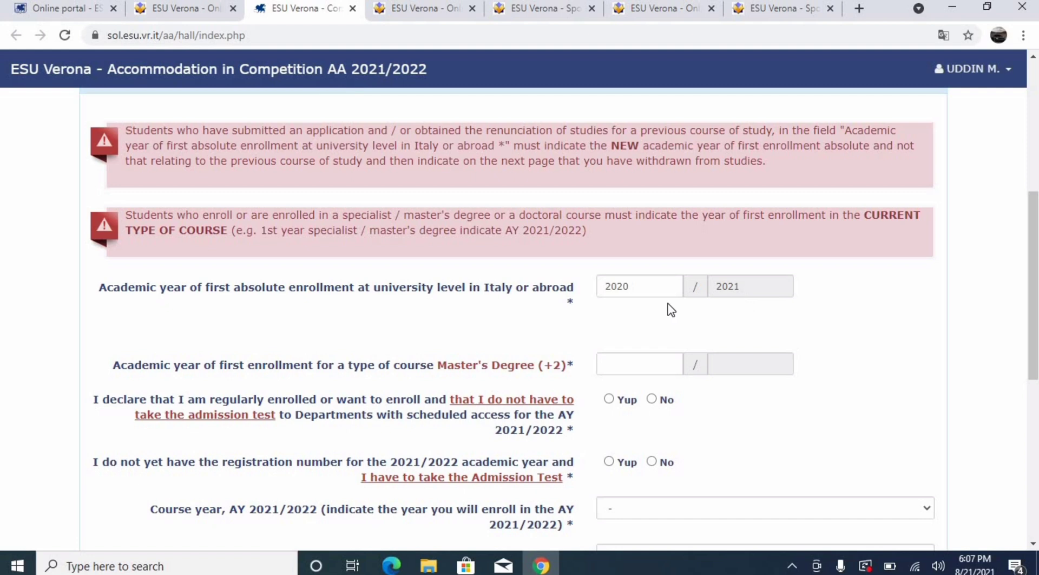
click(649, 293)
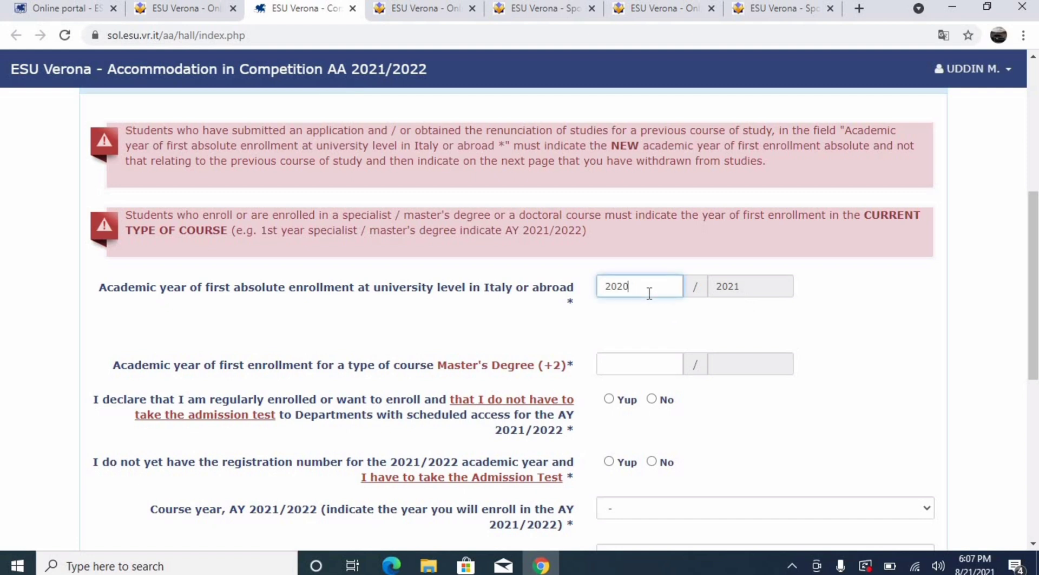
double_click(649, 293)
text(2014)
click(738, 285)
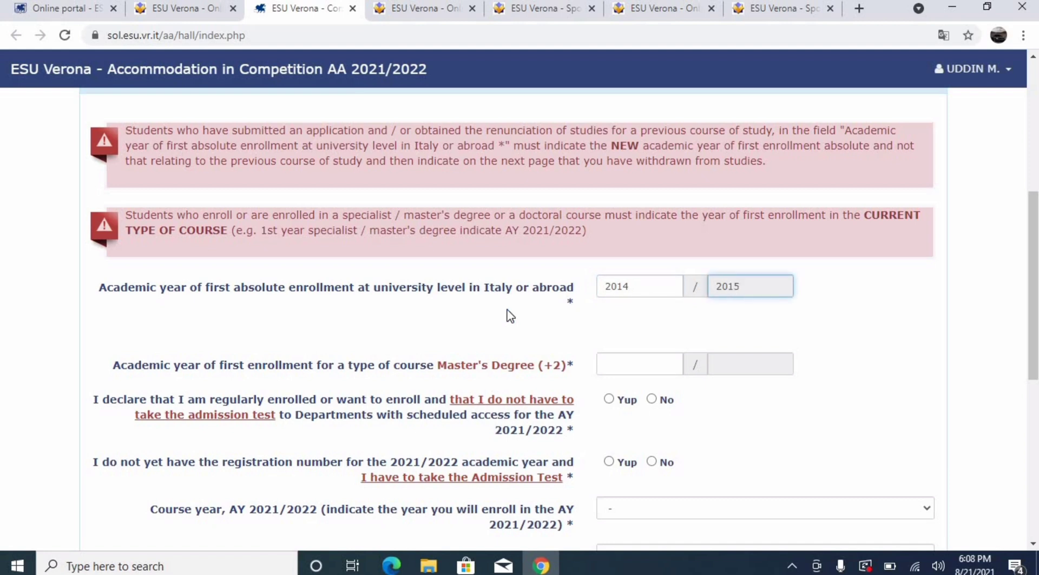
double_click(645, 291)
text(2020)
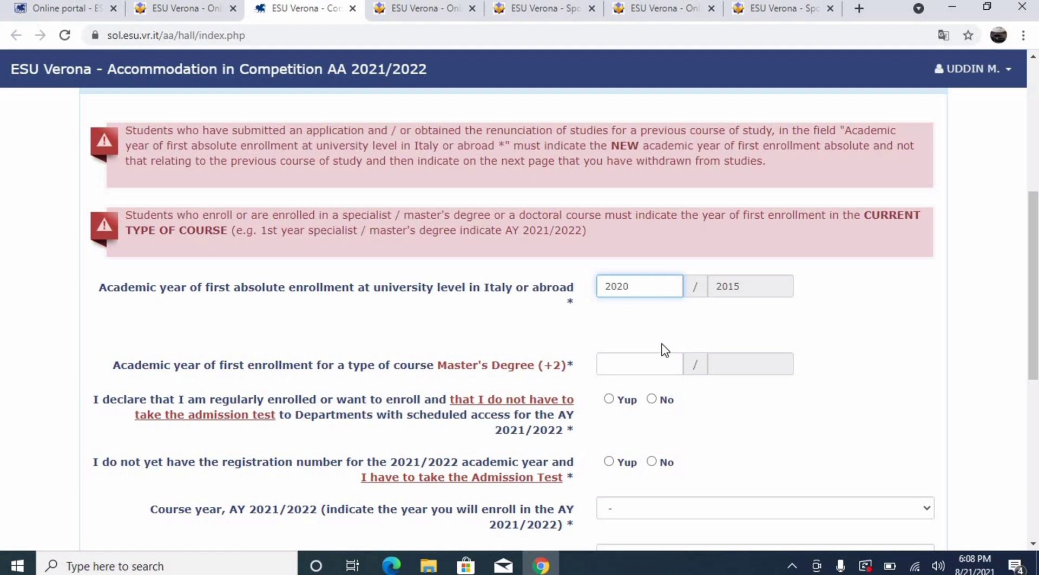
click(743, 281)
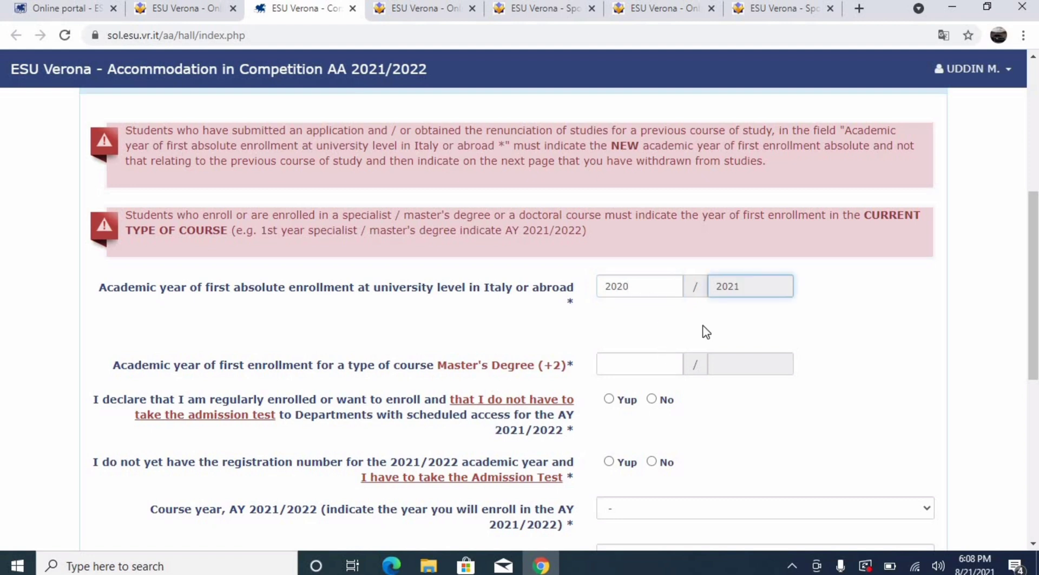
Set the first Master's Degree enrollment year to 2020/2021
click(650, 355)
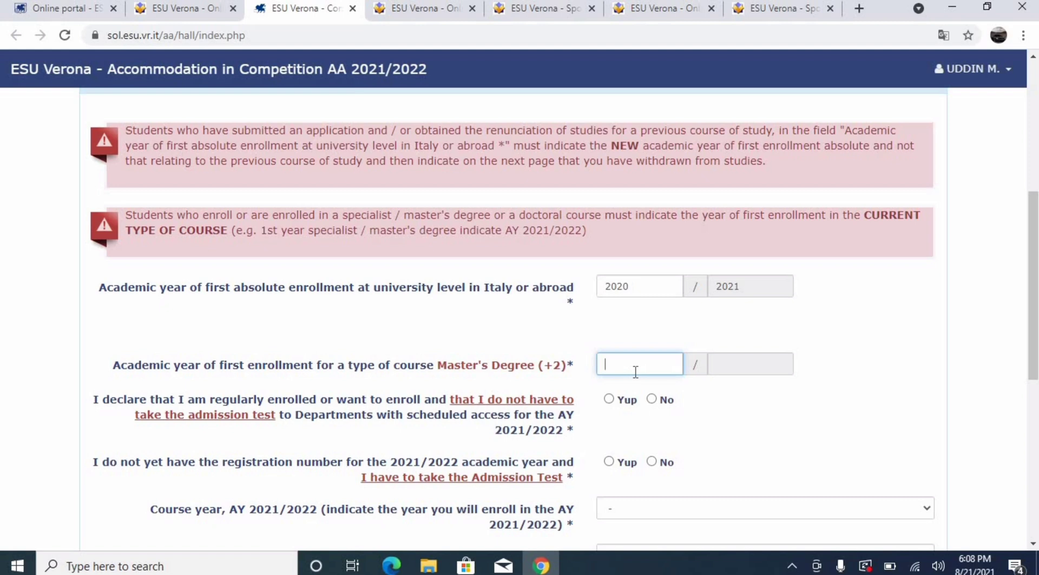
text(2021)
click(754, 362)
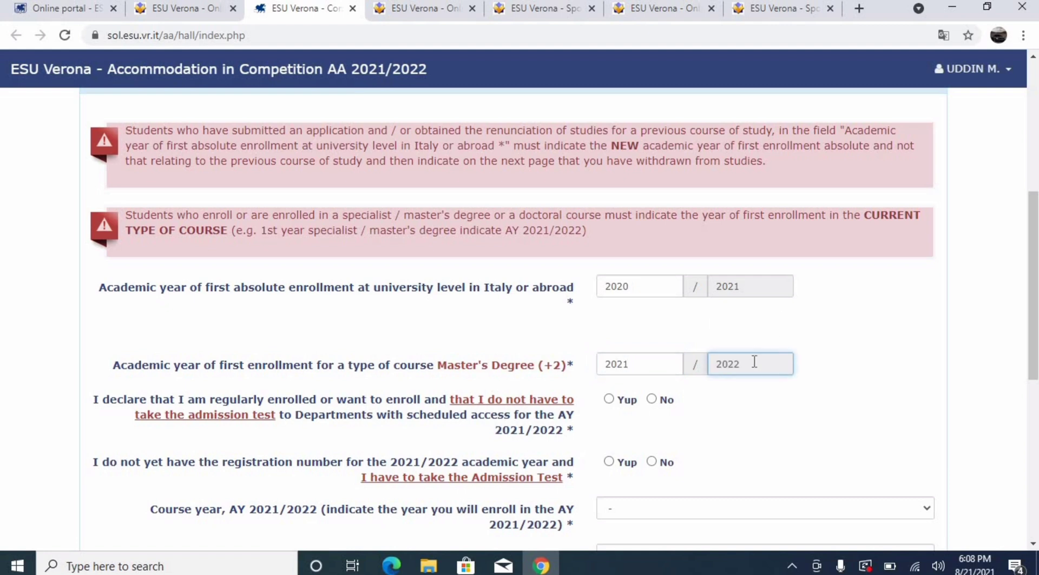
double_click(627, 365)
text(2)
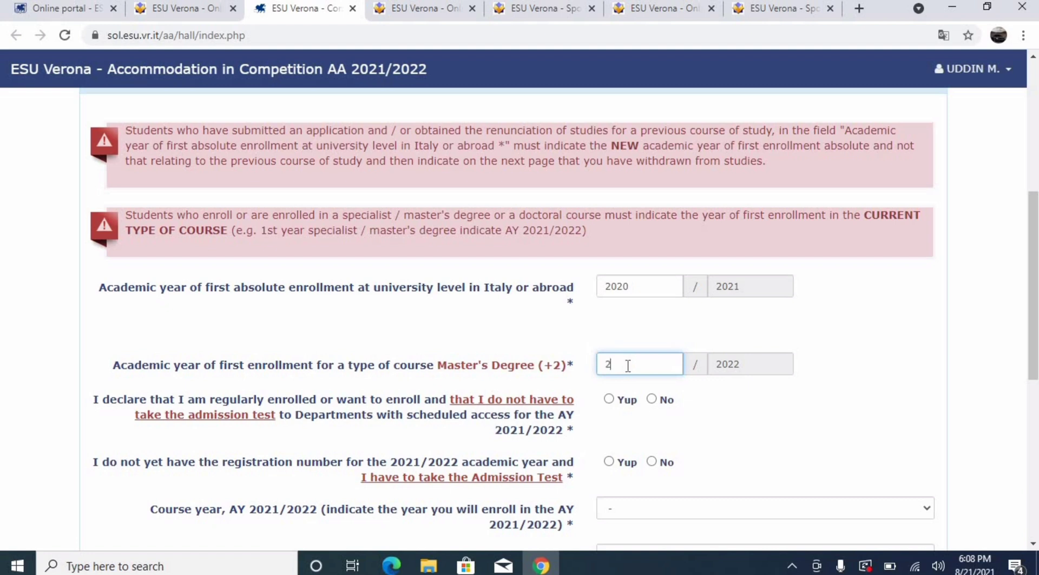
text(020)
click(756, 372)
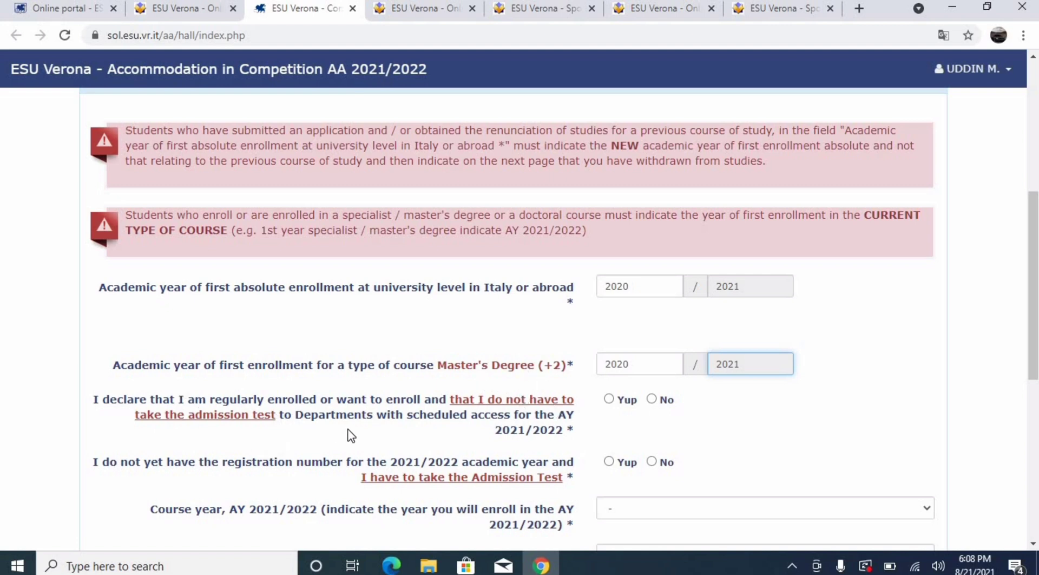
Declare no admission test is required and replace 000000 with the student serial number
click(614, 402)
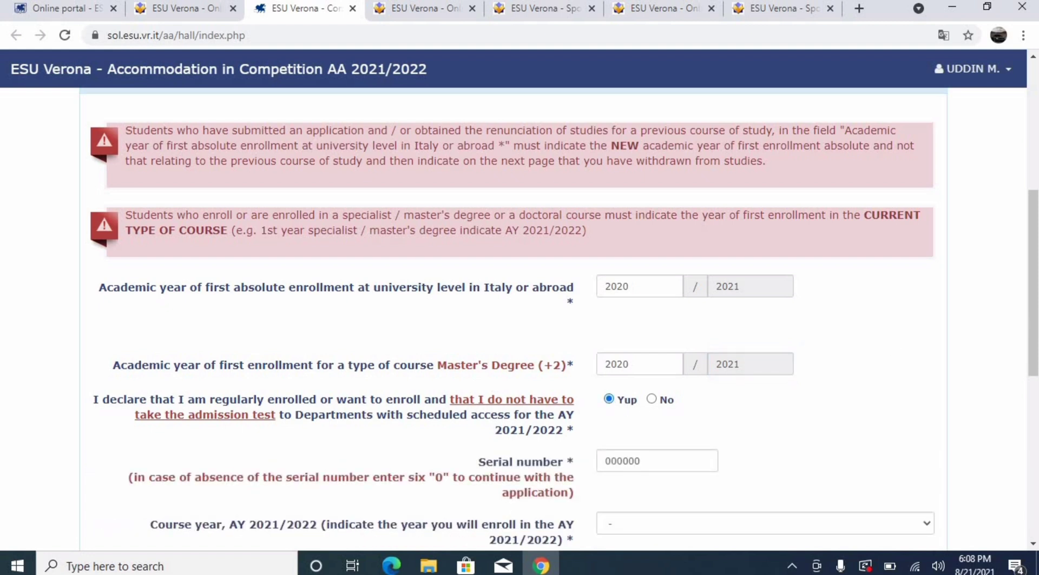
scroll(1034, 281, down, 3)
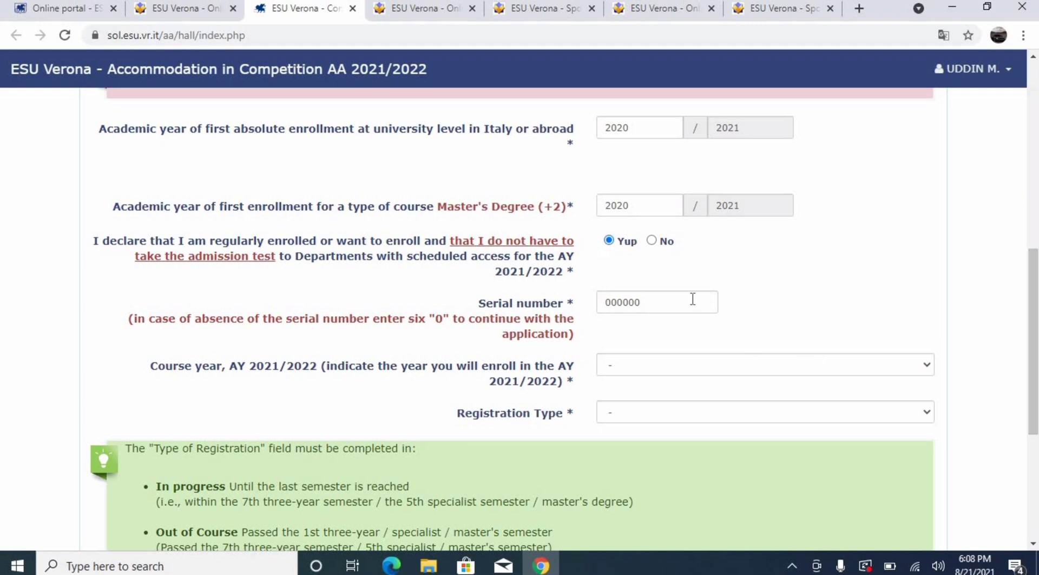
click(693, 299)
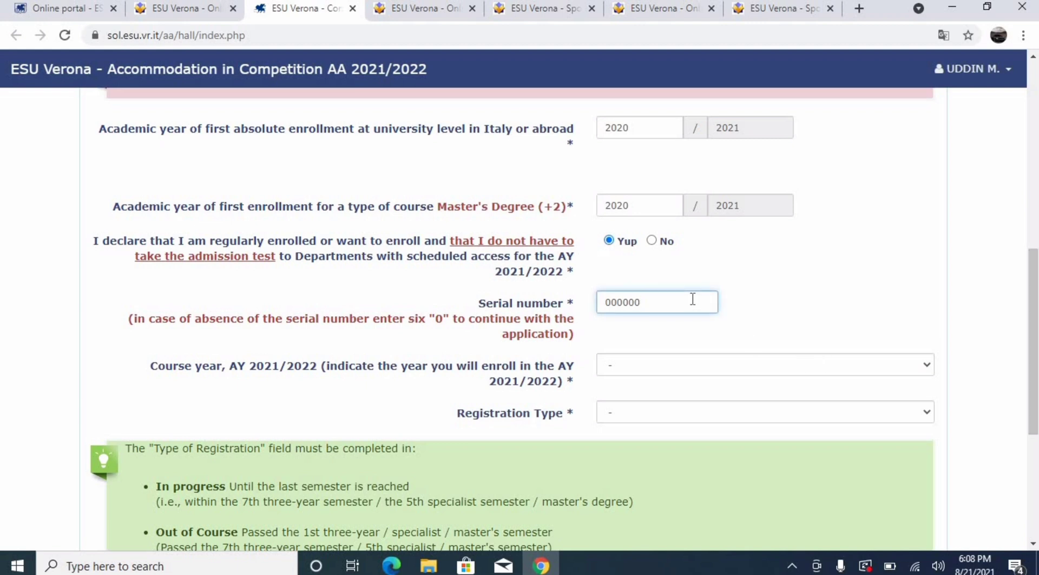
key(BackSpace)
key(BackSpace)
key(BackSpace)
key(BackSpace)
key(BackSpace)
key(BackSpace)
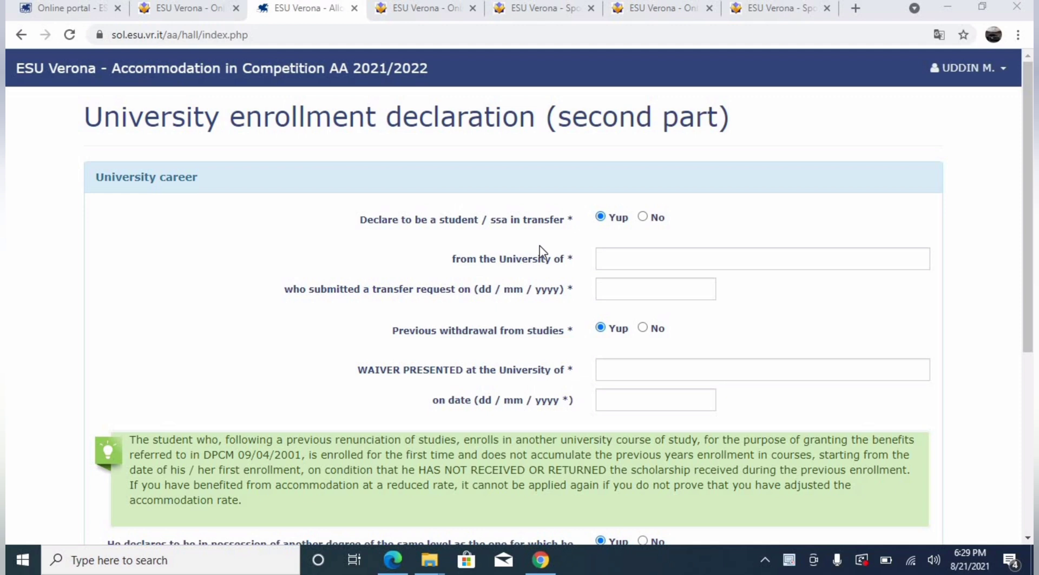
Answer No to transfer, prior withdrawal and another same-level degree, then continue to merit data
click(647, 216)
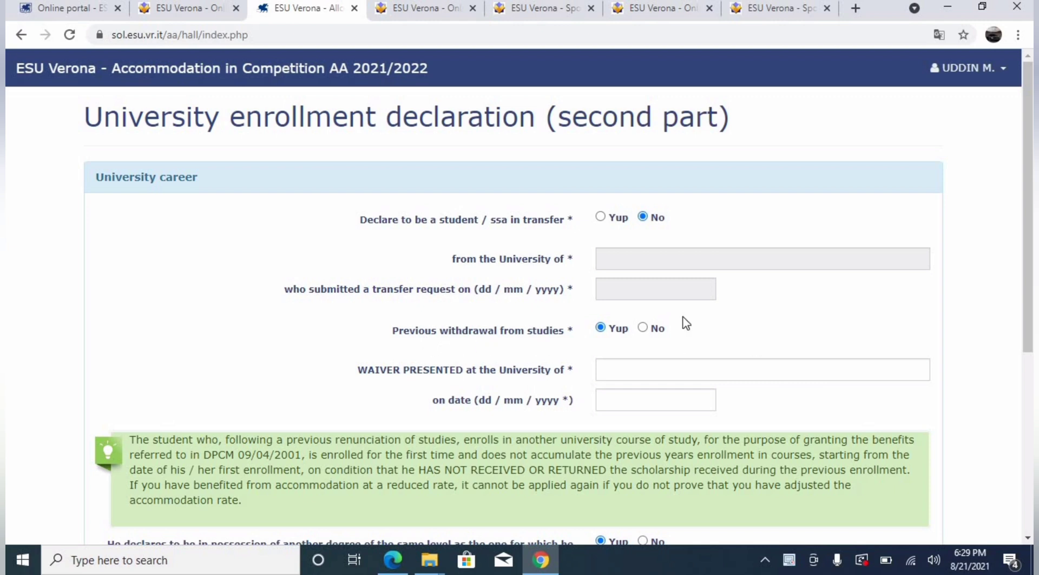
click(652, 323)
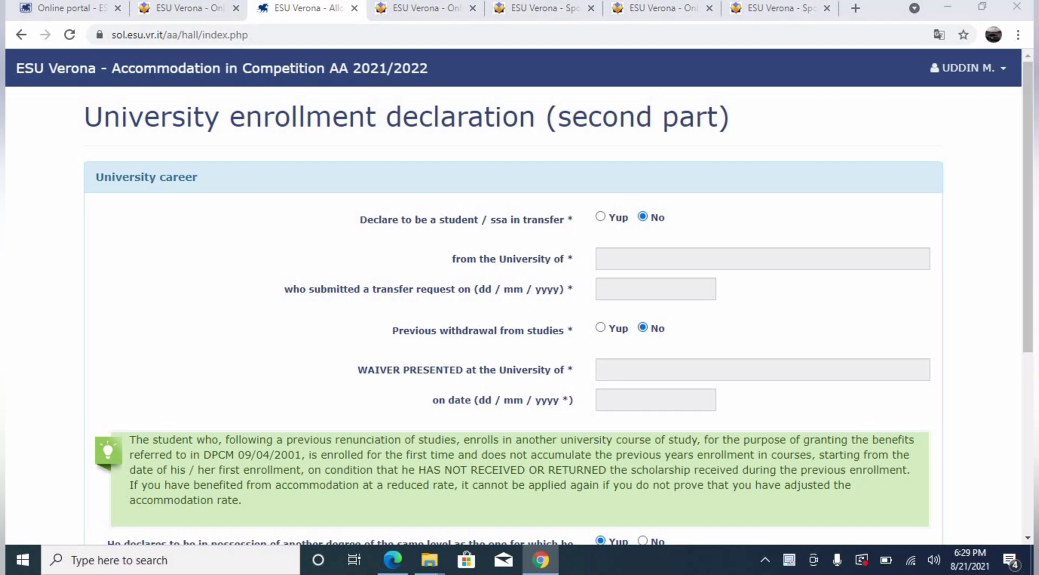
scroll(1032, 336, down, 3)
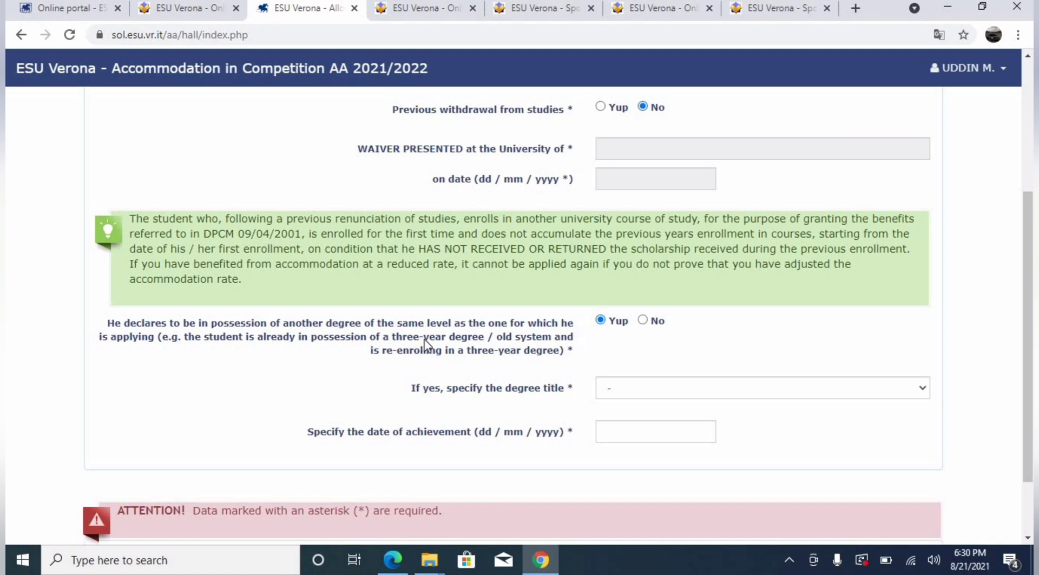
click(651, 323)
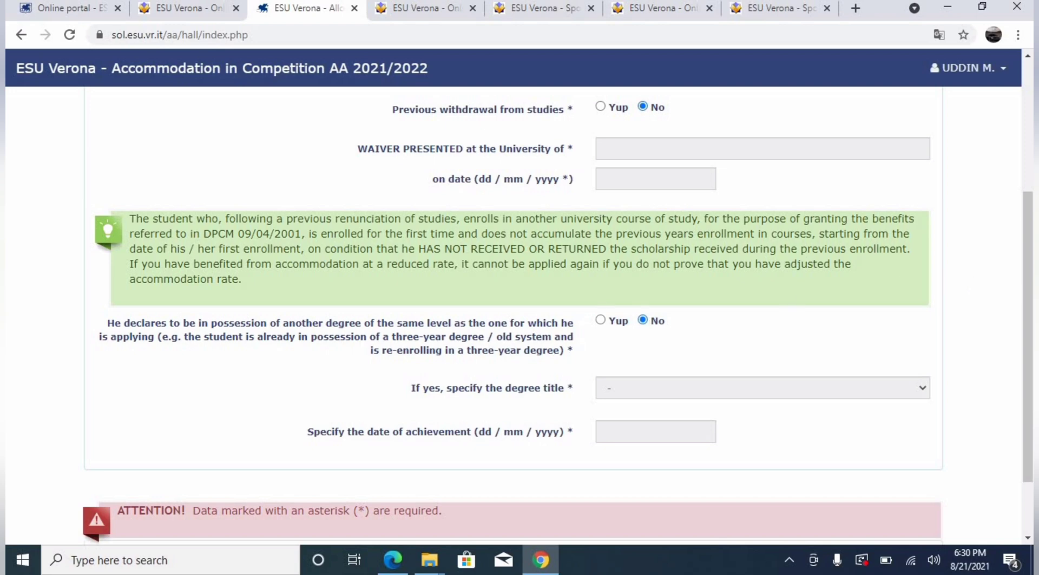
scroll(1031, 293, down, 2)
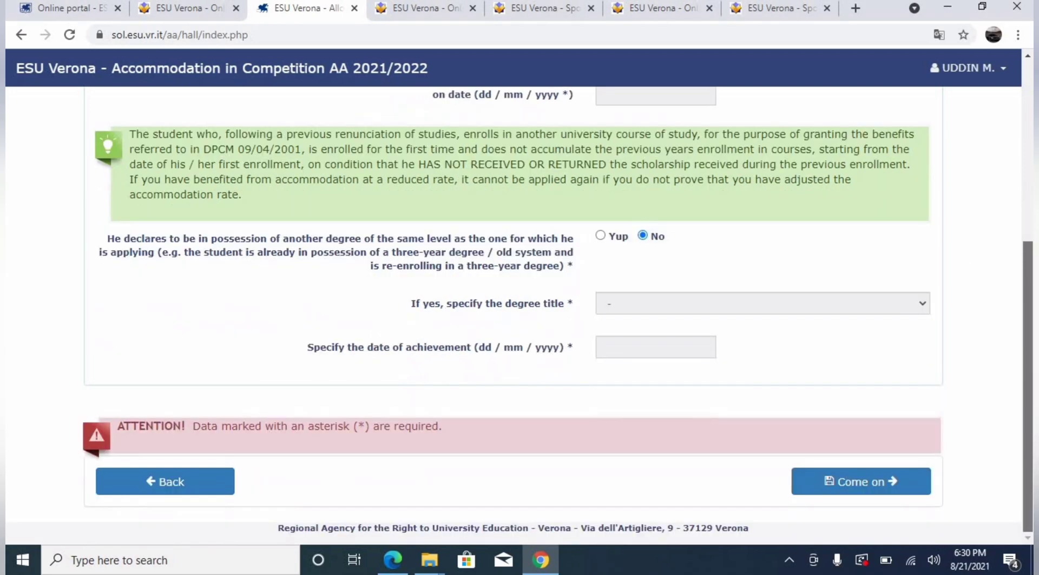
click(888, 477)
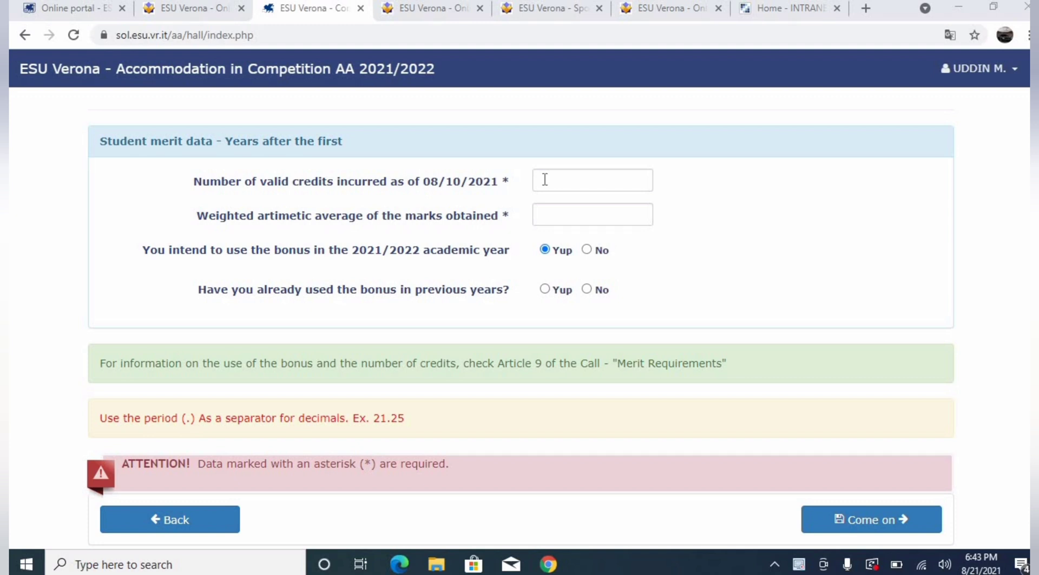
Select No for using the bonus in the 2021/2022 academic year
click(558, 214)
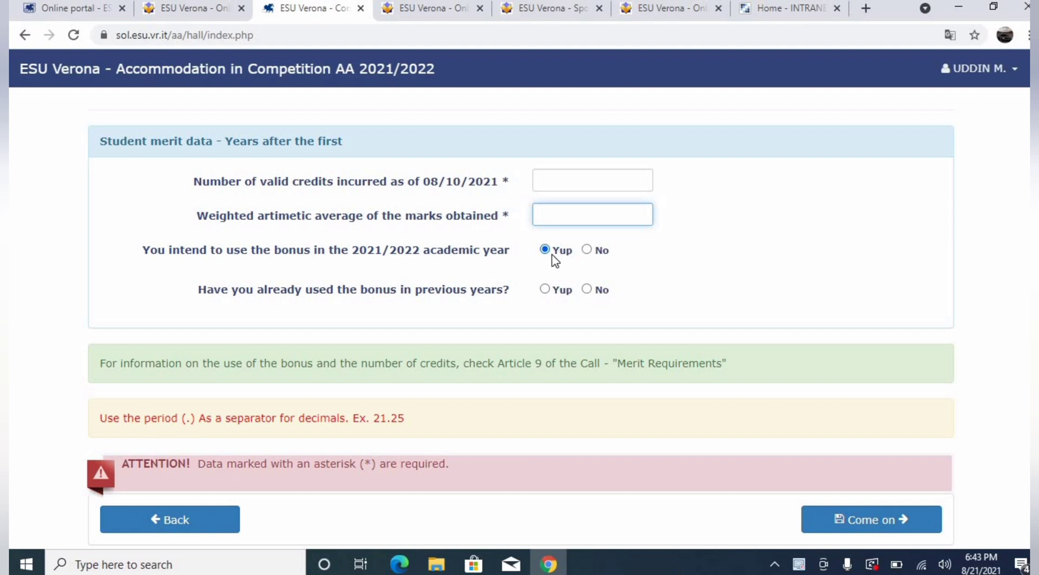
click(597, 255)
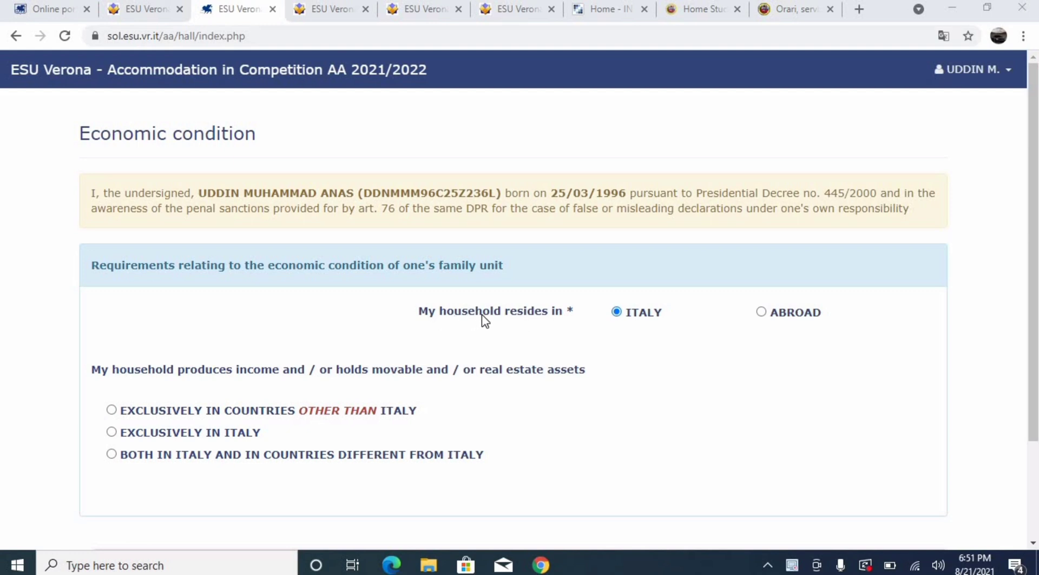
Set household residence to ABROAD with income exclusively in countries other than Italy
click(762, 312)
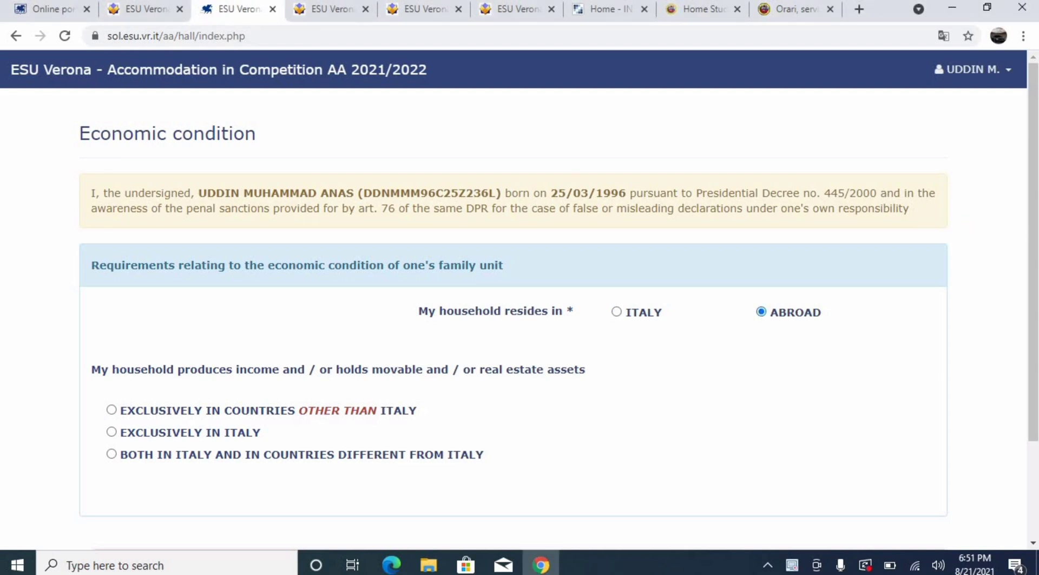
drag(1033, 251, 1034, 319)
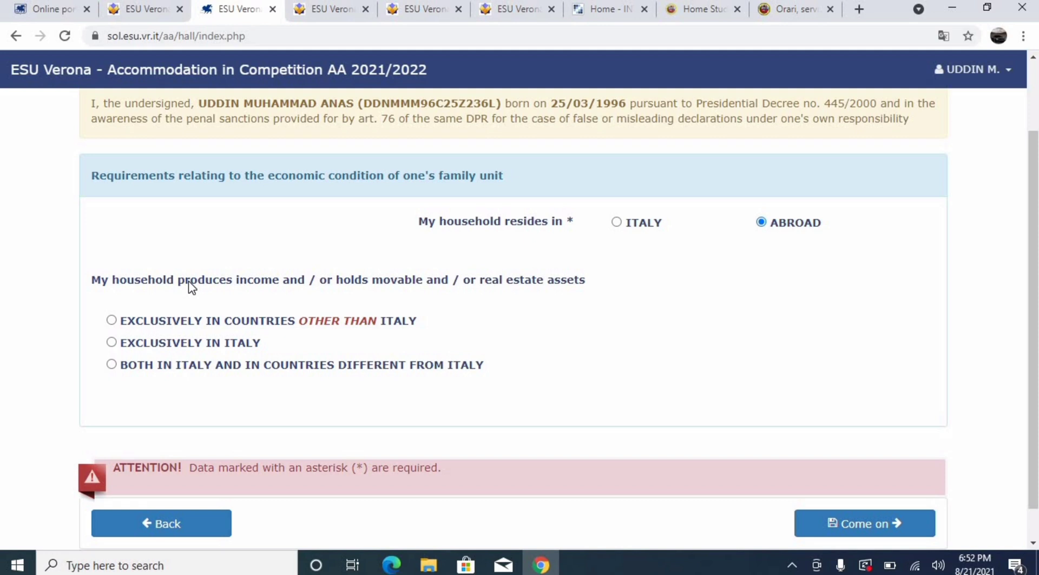
click(111, 321)
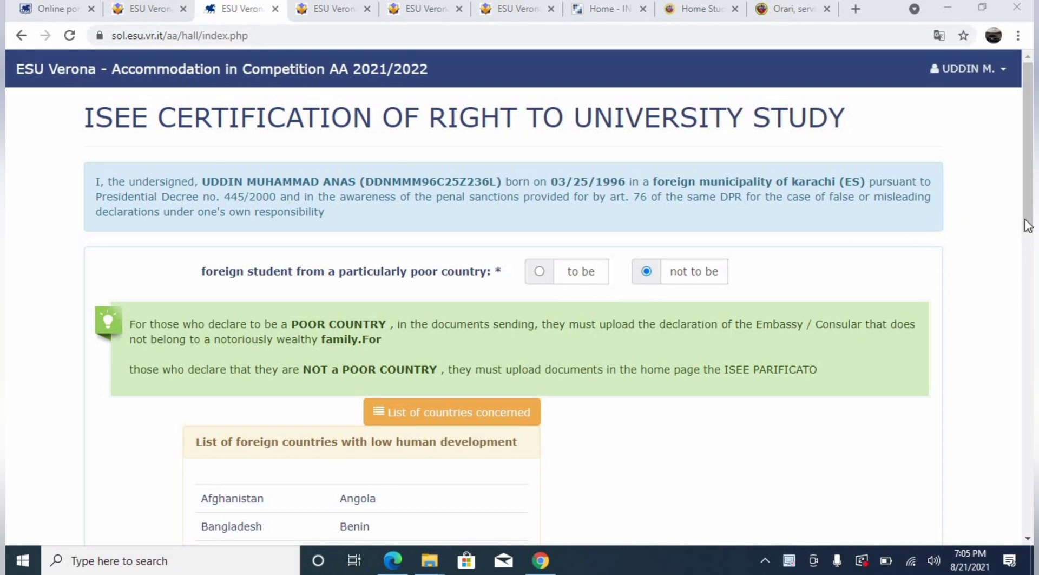
Scroll through the low human development country list, leaving 'not to be' selected
scroll(1028, 227, down, 3)
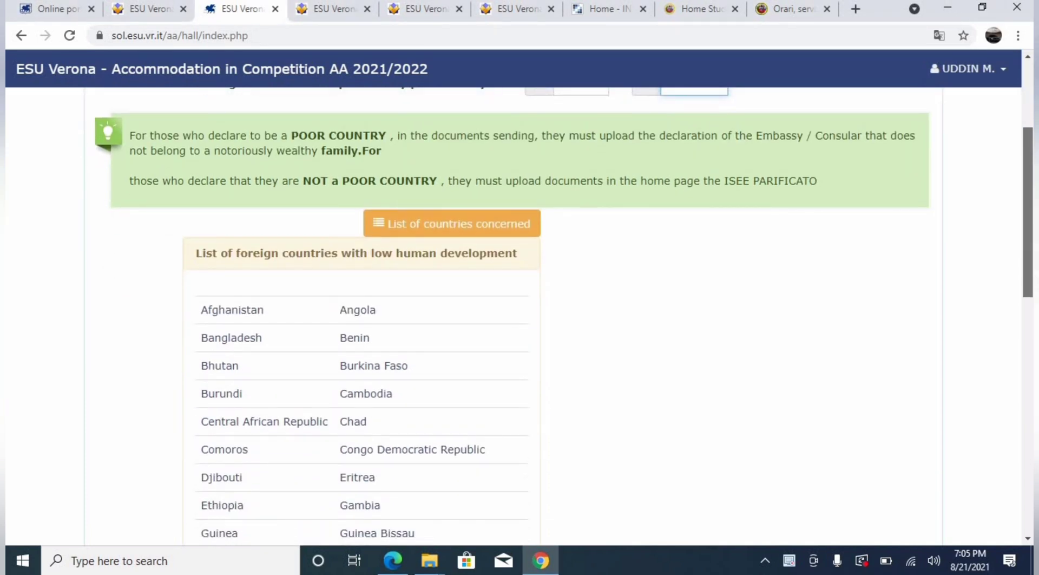
scroll(564, 312, down, 4)
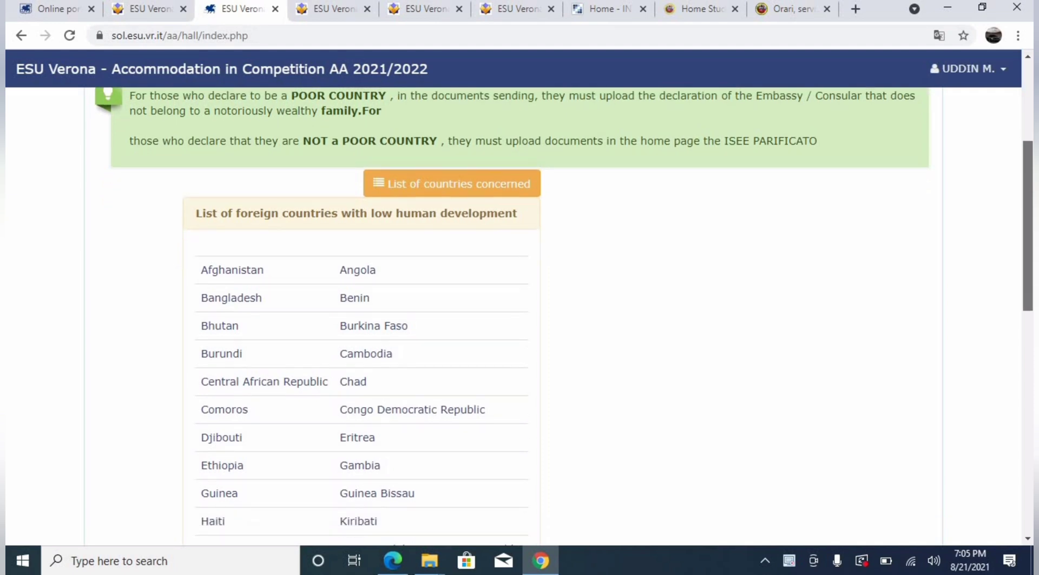
scroll(520, 314, down, 4)
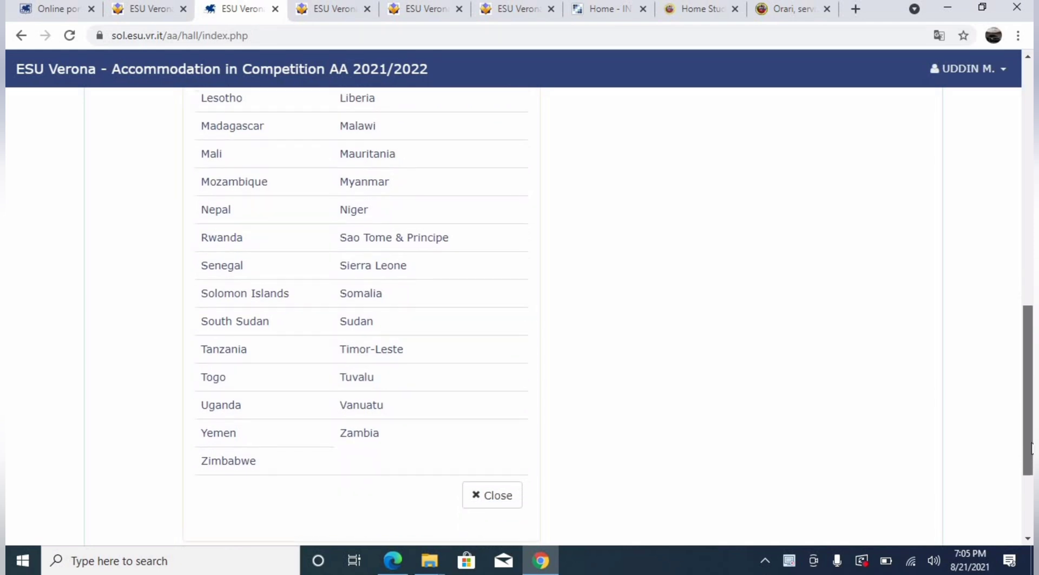
scroll(1000, 368, up, 5)
scroll(994, 340, up, 1)
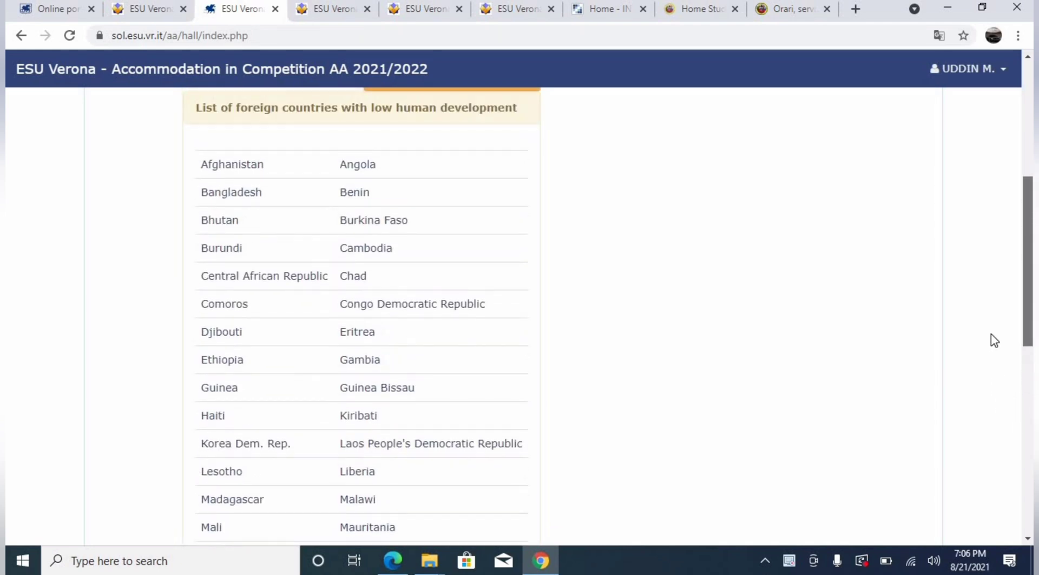
scroll(999, 379, down, 3)
scroll(974, 271, up, 7)
scroll(964, 228, up, 1)
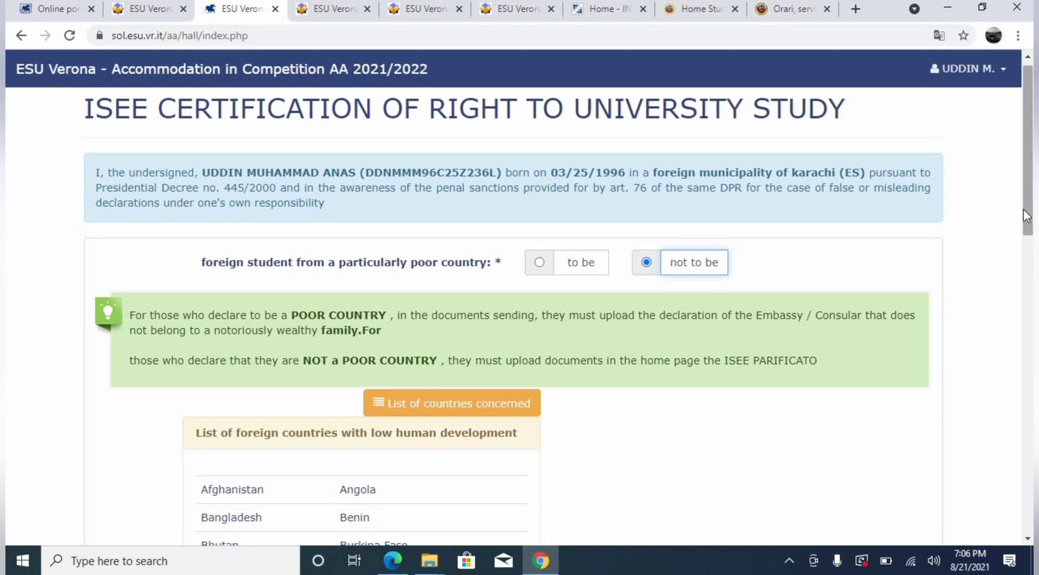
mouse_move(1031, 215)
mouse_down()
mouse_move(1030, 303)
mouse_move(1020, 216)
mouse_up()
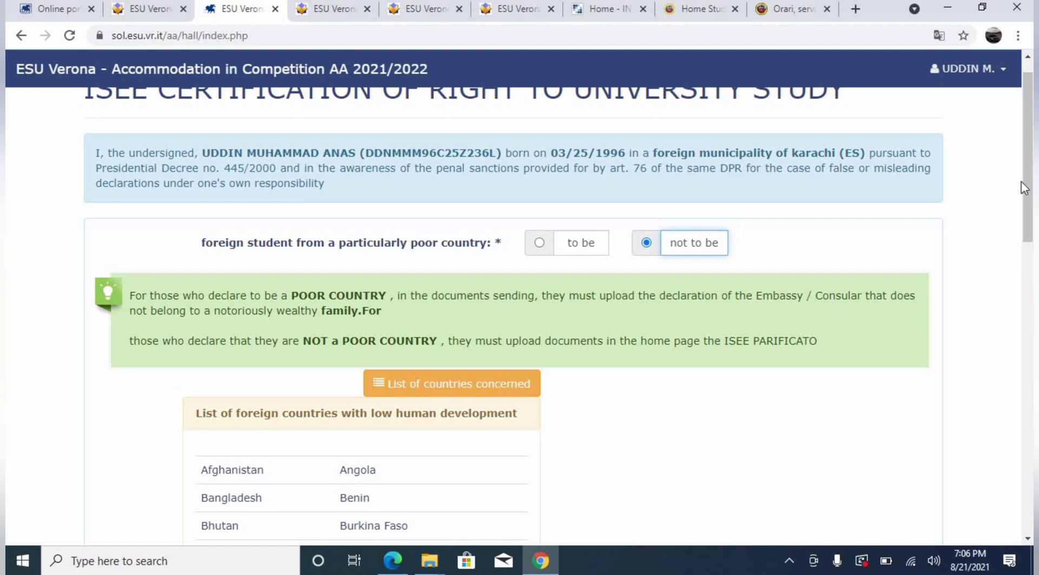
drag(1029, 181, 1028, 471)
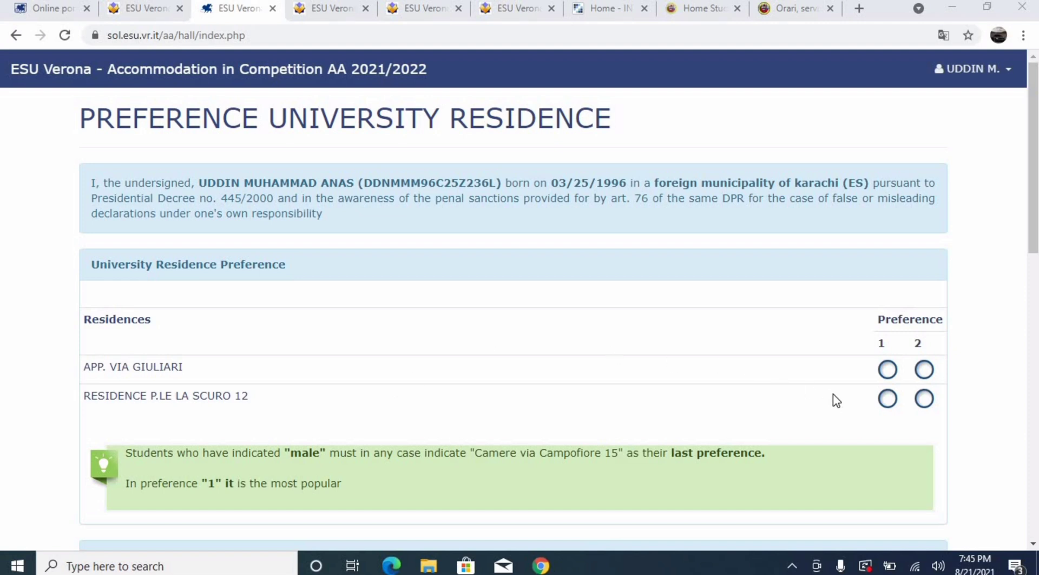
Set RESIDENCE P.LE LA SCURO 12 as first preference and APP. VIA GIULIARI as second
click(887, 400)
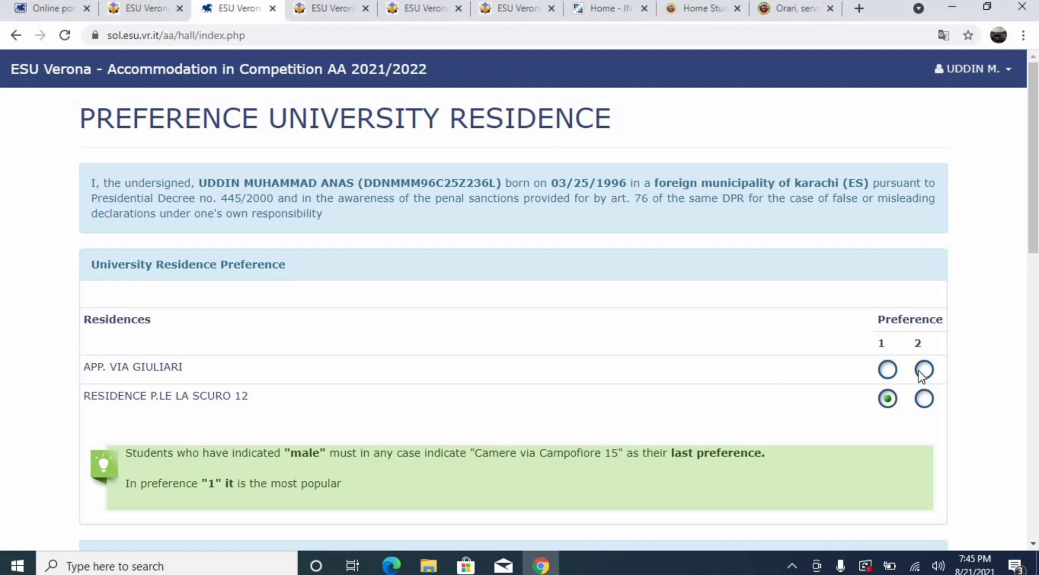
click(923, 398)
click(895, 398)
click(922, 369)
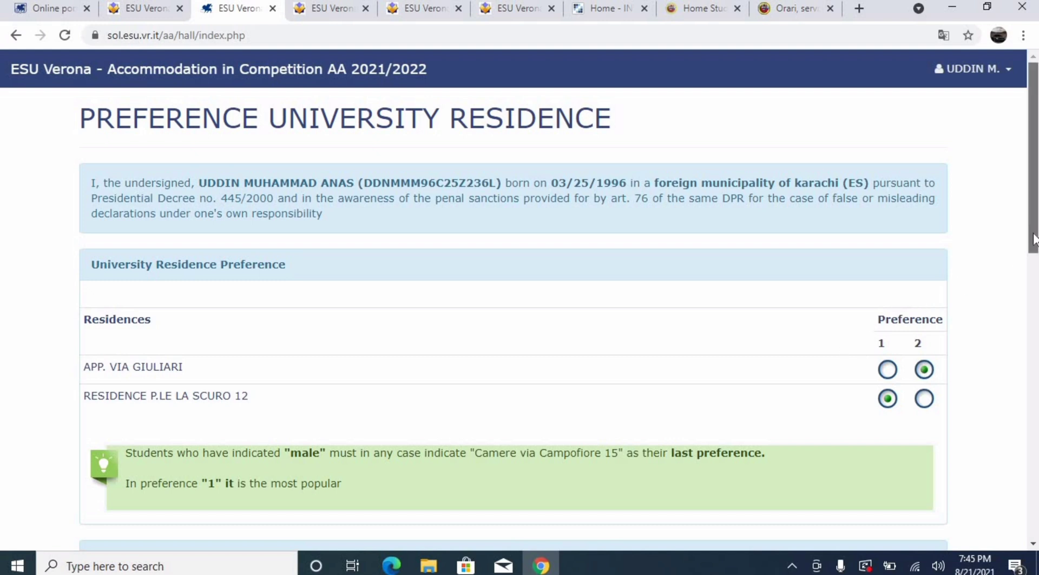
Keep Single as the room type and scroll down past the special request note
drag(1034, 234, 1037, 360)
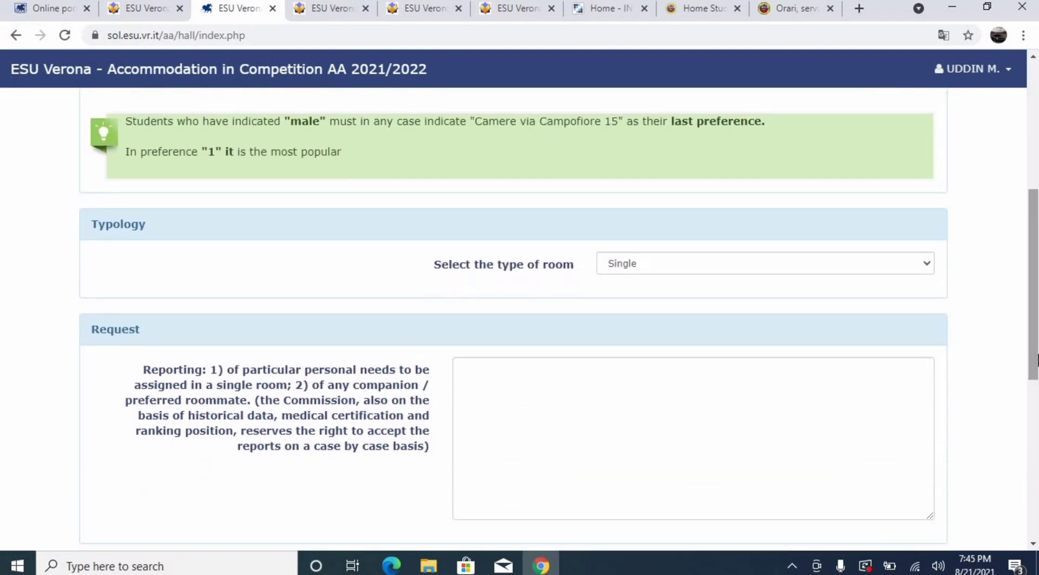
click(737, 272)
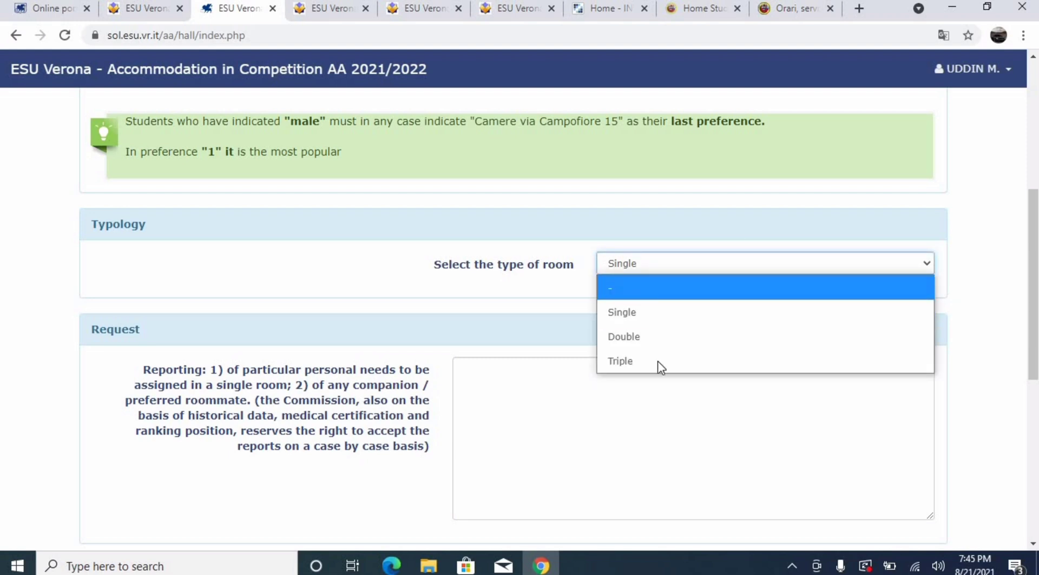
click(646, 311)
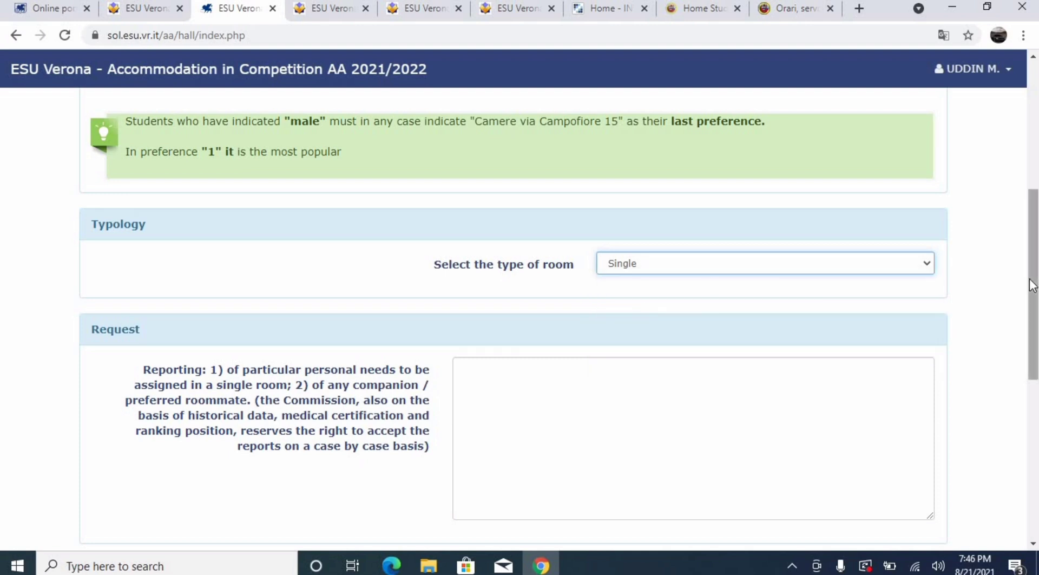
drag(1032, 285, 1032, 342)
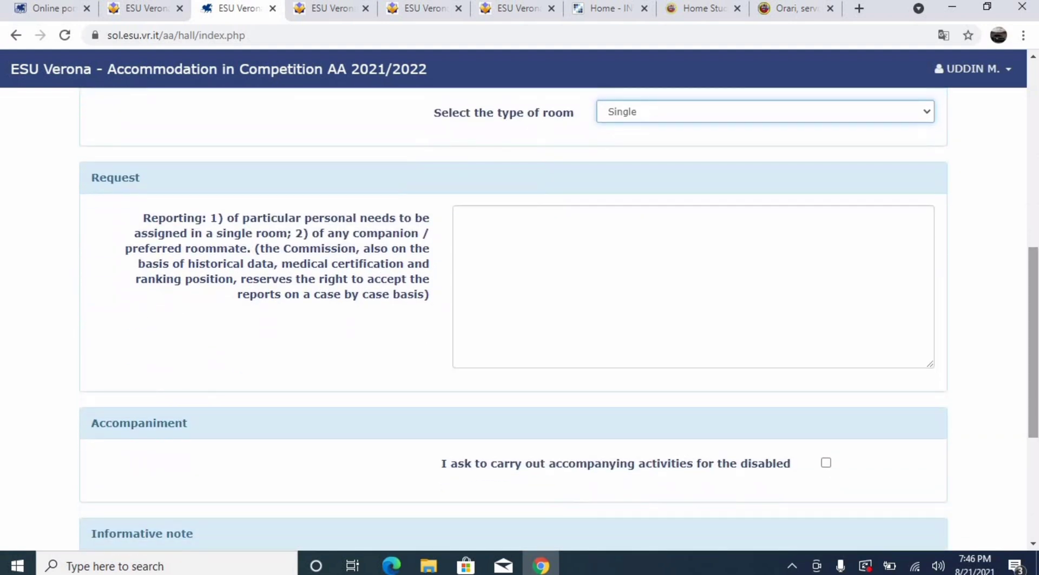
click(796, 284)
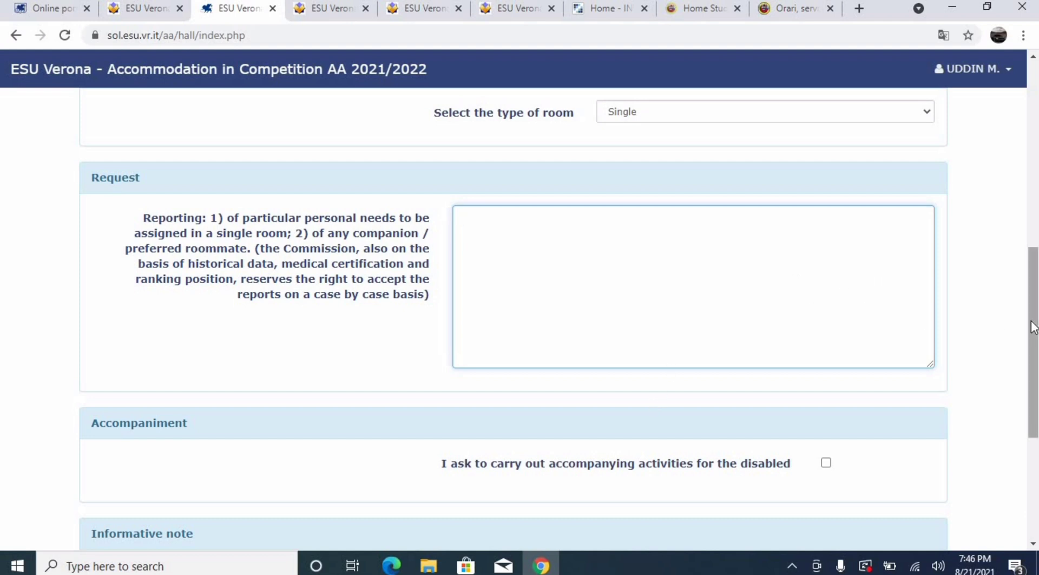
scroll(1033, 341, down, 3)
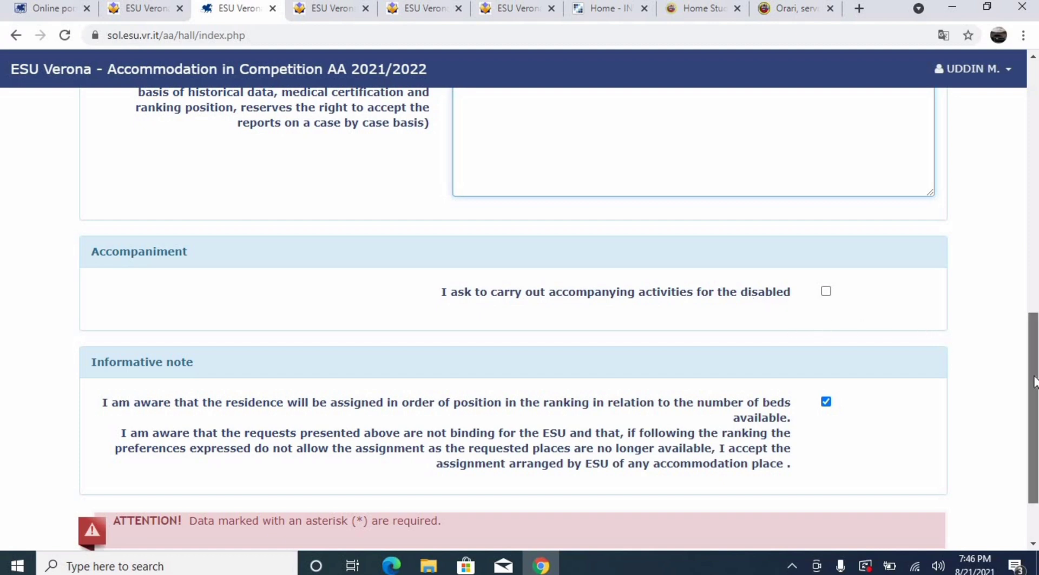
scroll(1035, 421, down, 2)
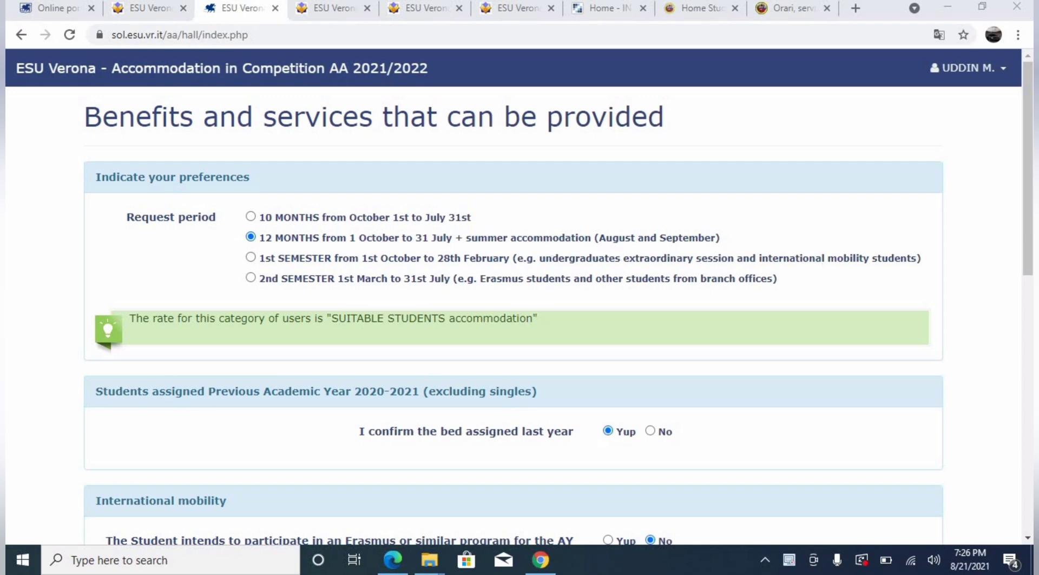
Confirm last year's bed as Yes and scroll down to the International mobility section
scroll(280, 260, down, 3)
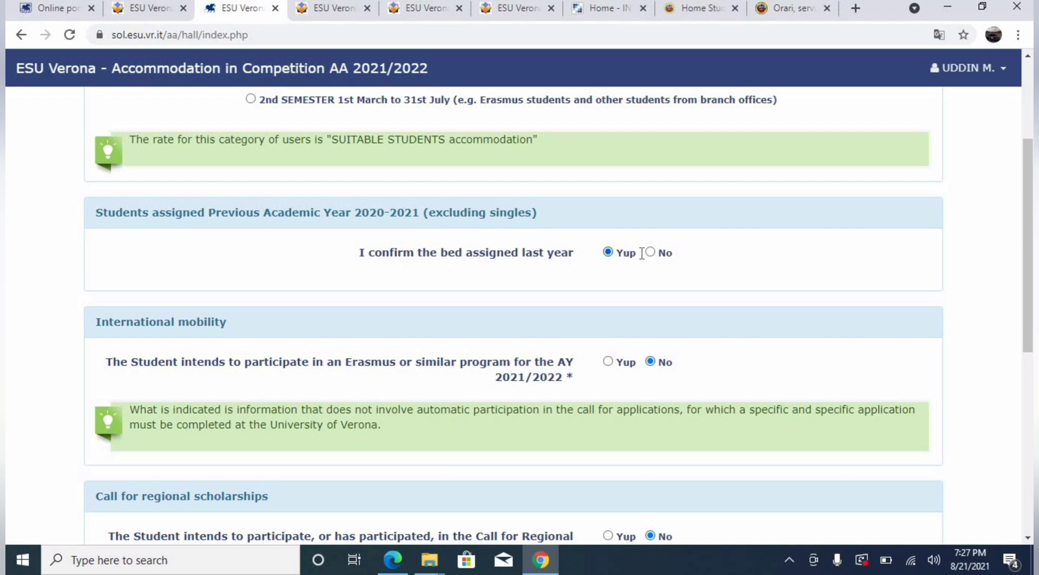
click(664, 258)
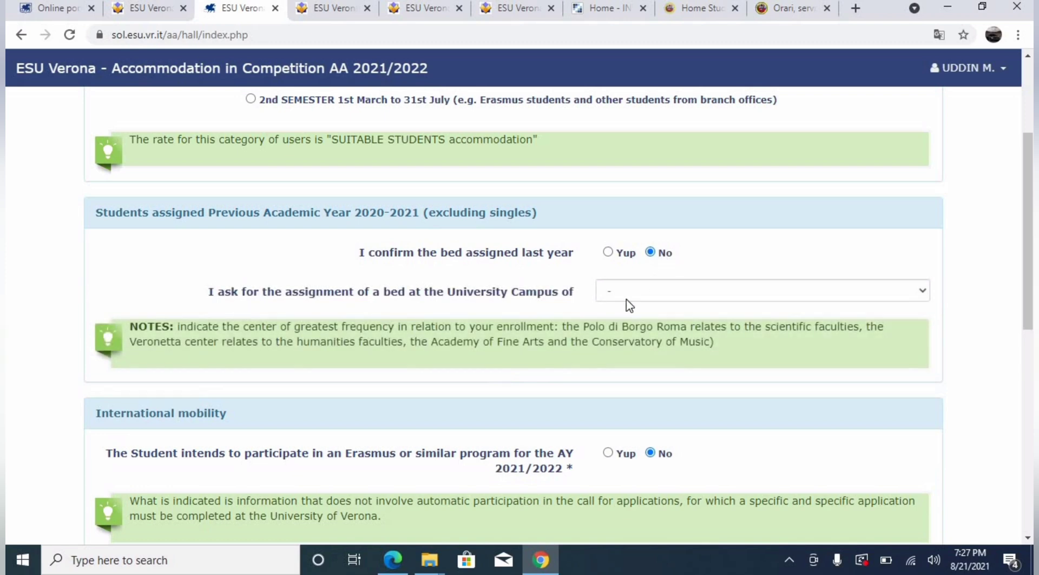
click(626, 299)
click(626, 299)
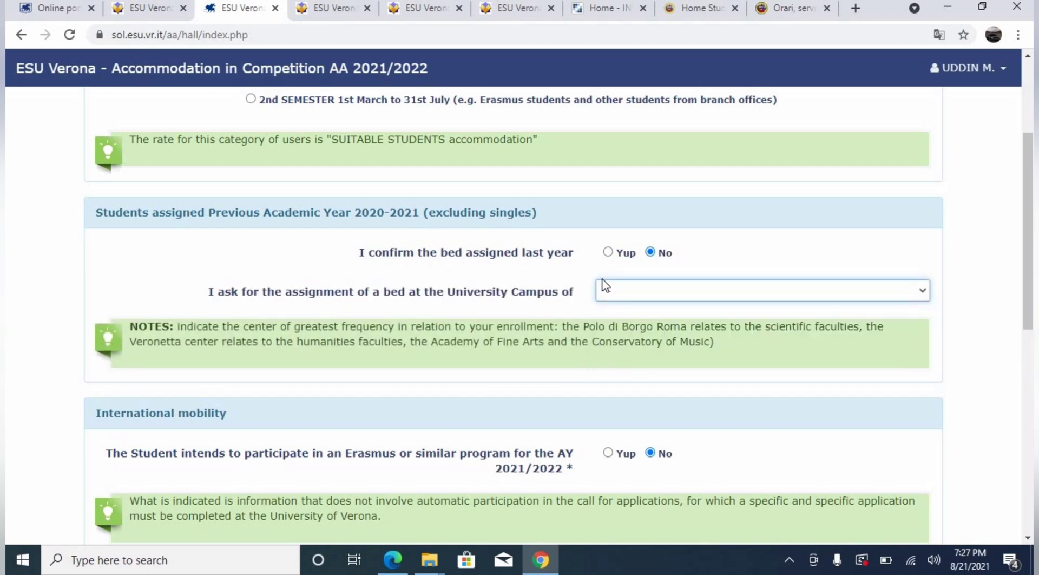
click(626, 254)
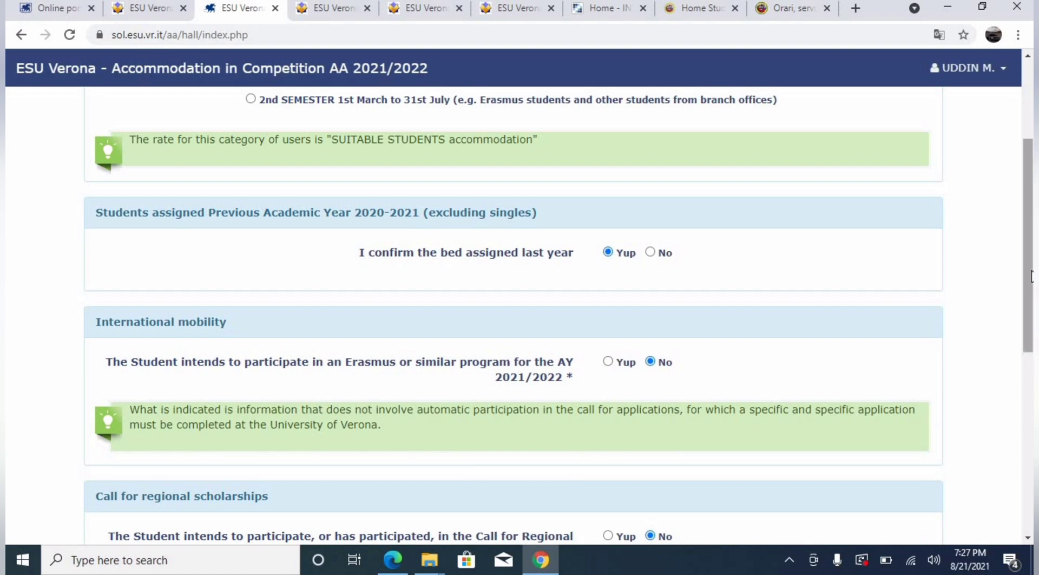
drag(1032, 277, 1033, 330)
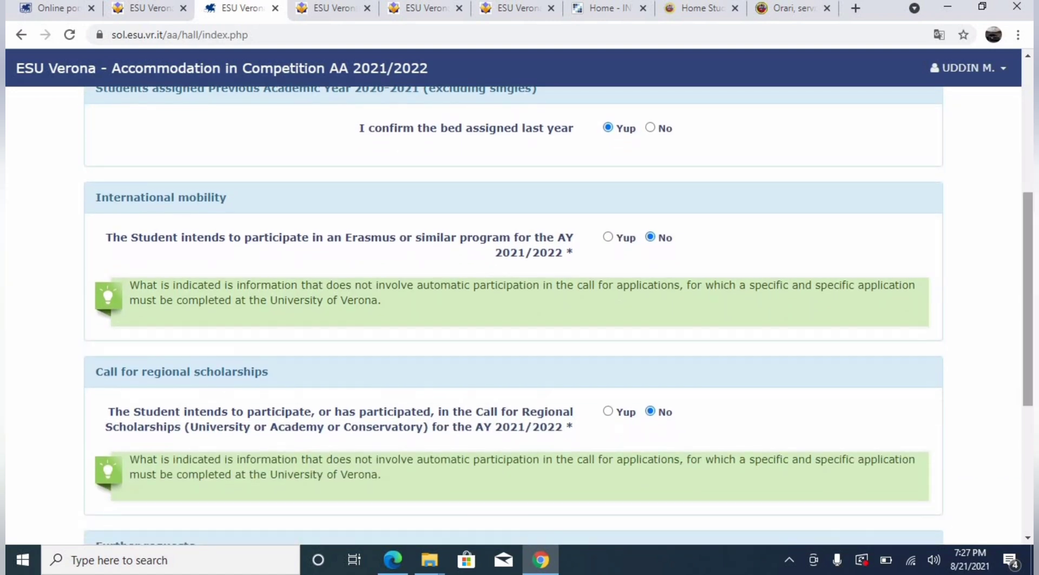
Answer Yes to Erasmus and regional scholarships, and No to the bicycle and parking benefits
click(621, 248)
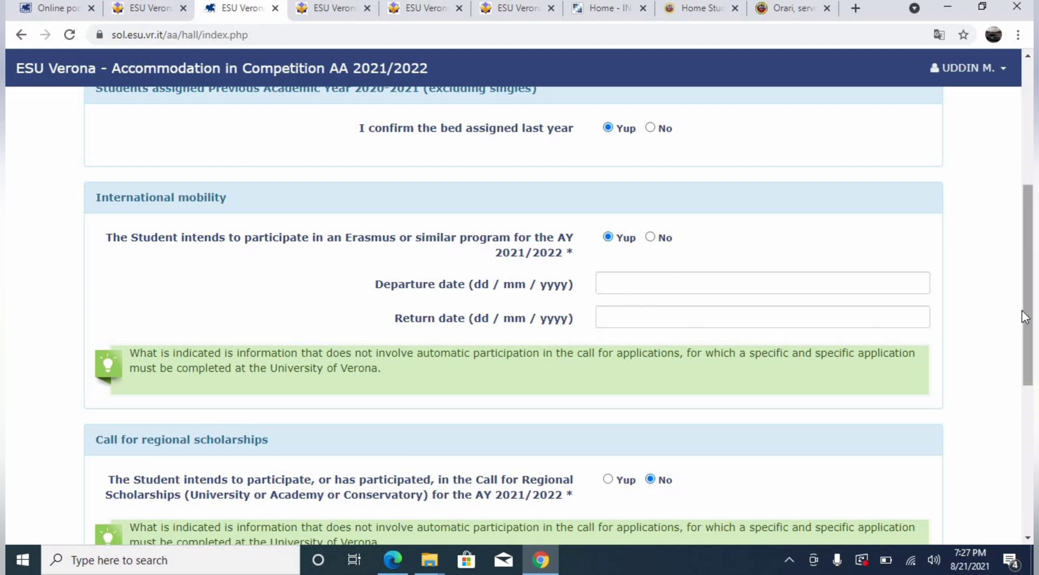
drag(1022, 310, 1022, 409)
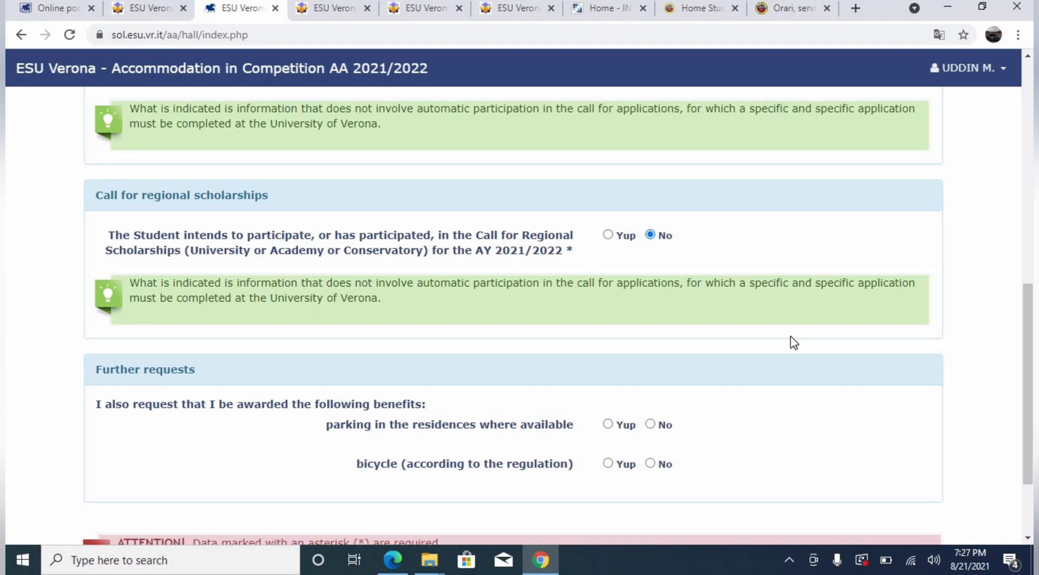
click(620, 238)
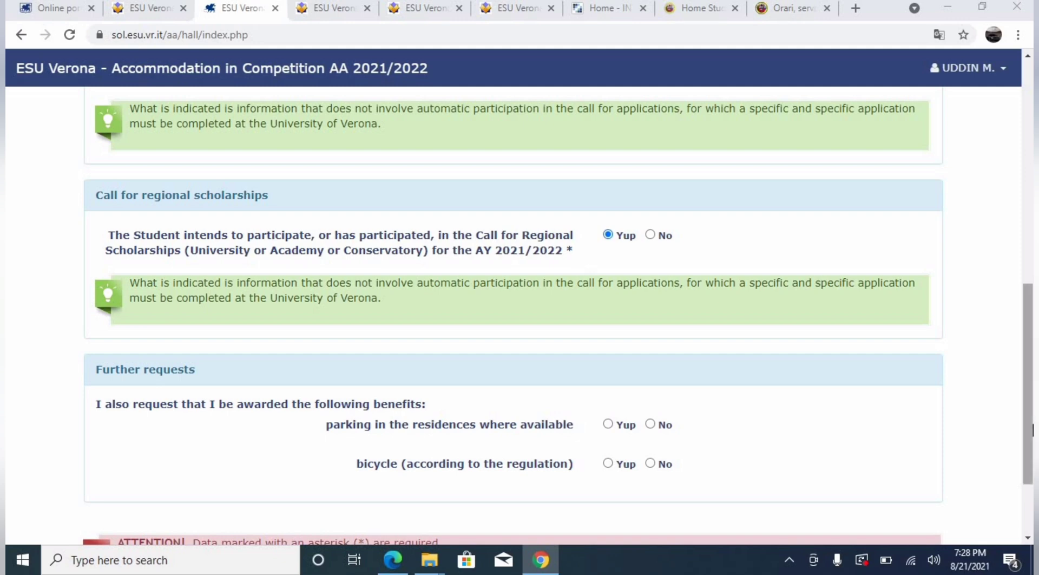
scroll(615, 424, down, 2)
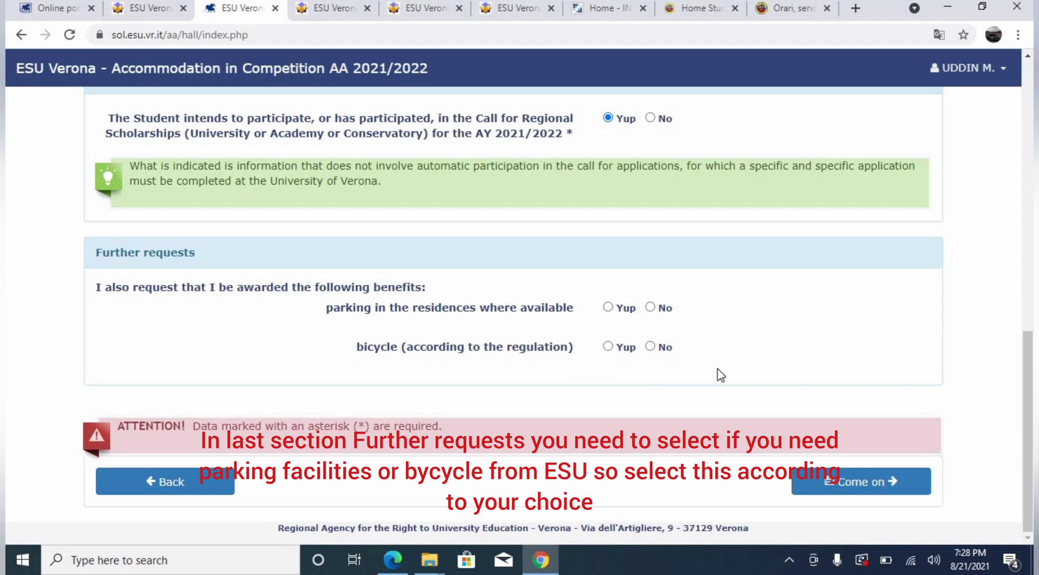
click(650, 346)
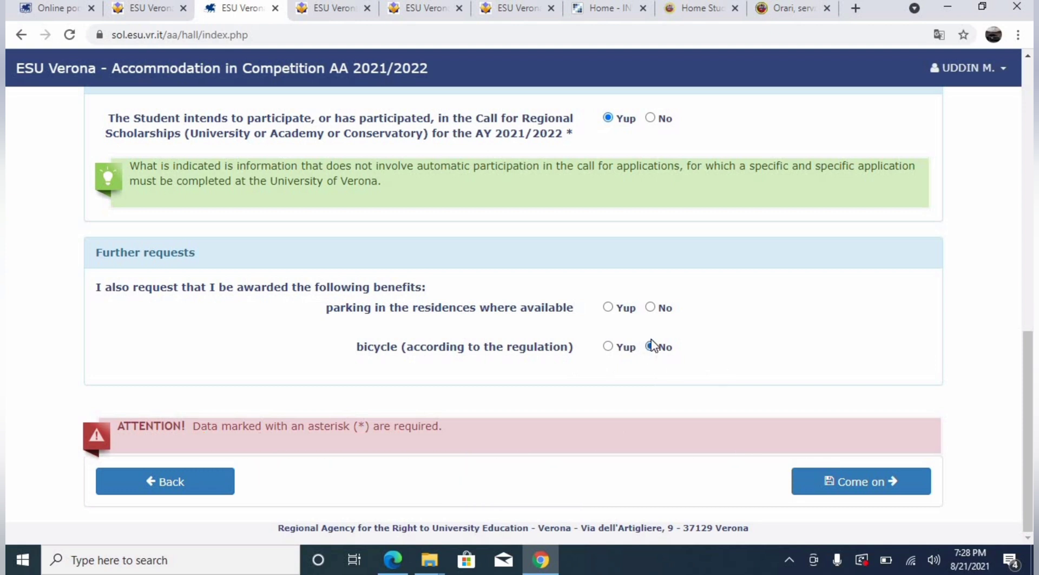
click(651, 311)
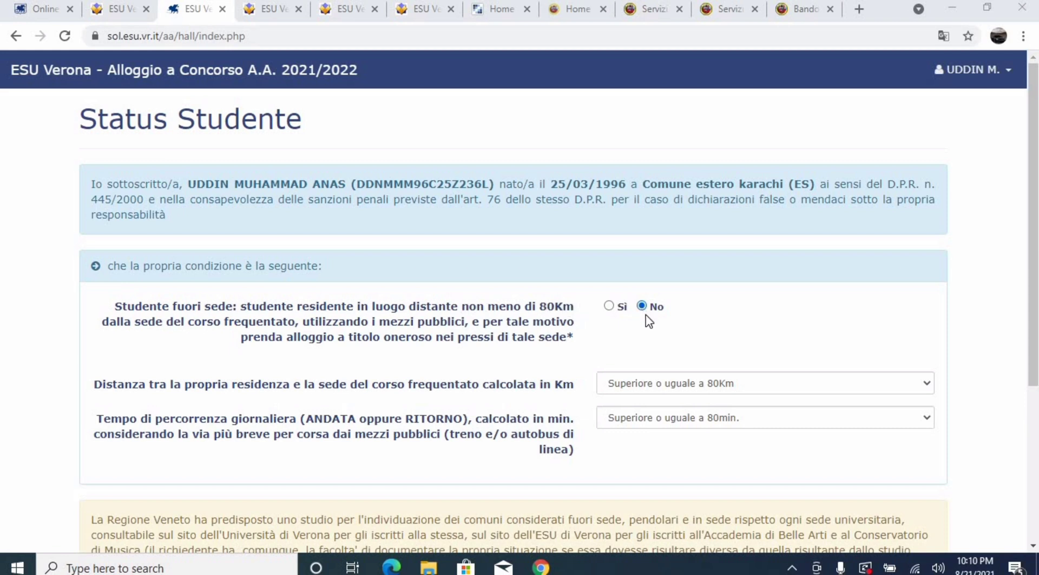
Keep distance at 'Superiore o uguale a 80Km' and travel time at '80min.', then continue
click(661, 389)
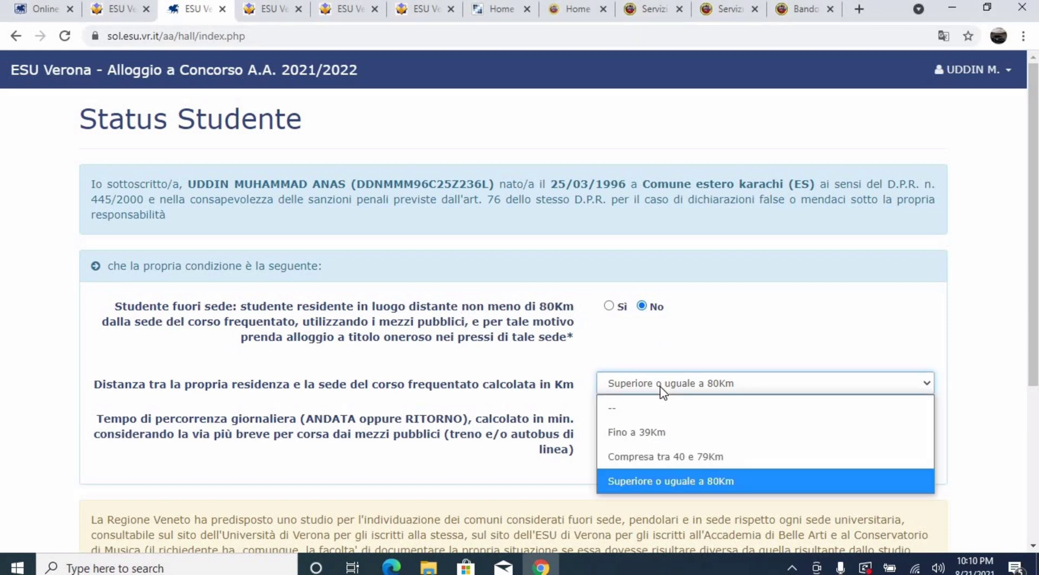
click(661, 478)
click(691, 417)
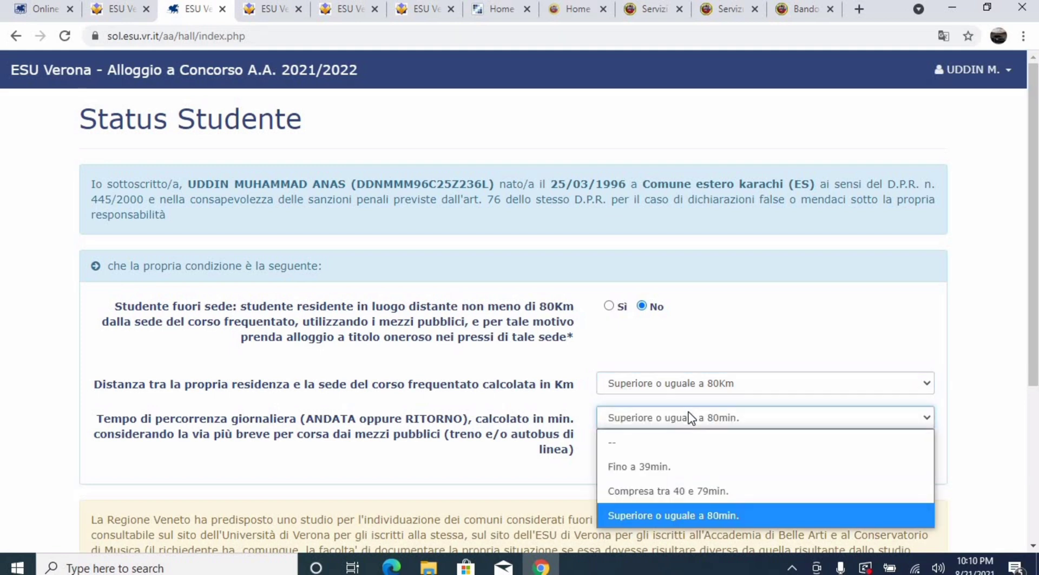
click(679, 517)
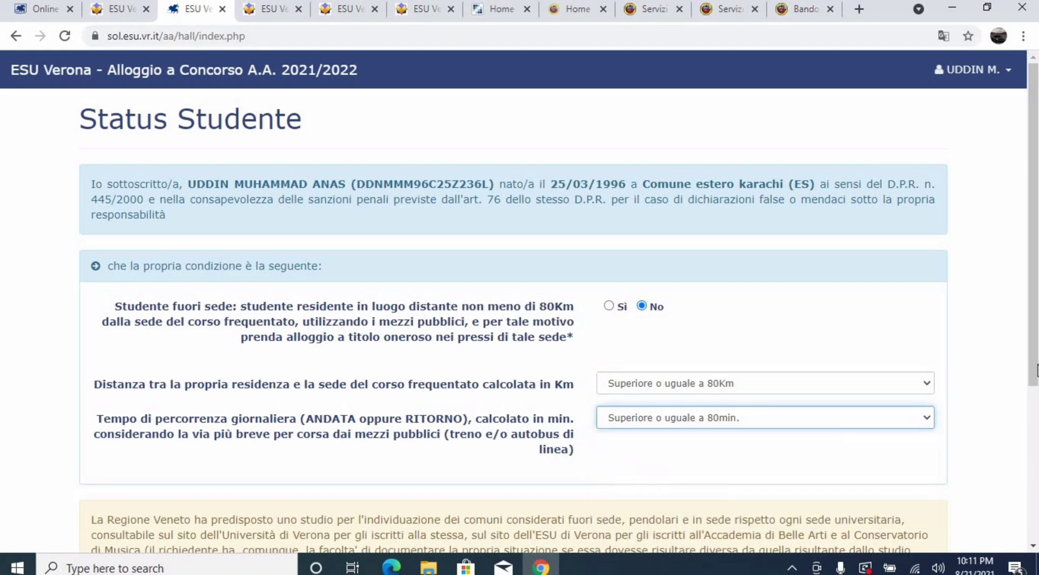
drag(1034, 366, 1035, 510)
click(891, 492)
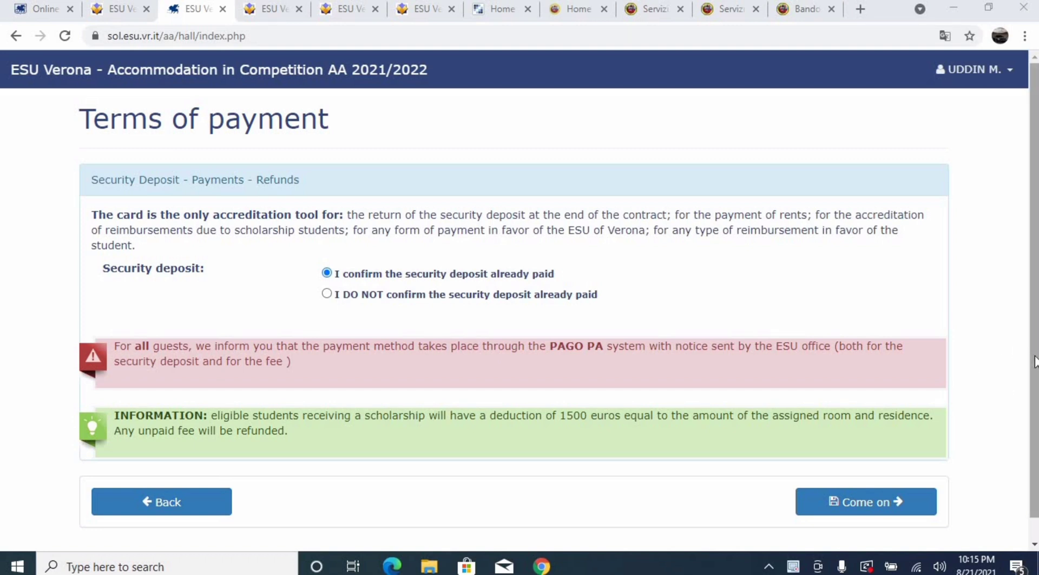
Translate the regulations page to English, tick 'I read and accept', and continue to the summary
drag(1037, 360, 1037, 382)
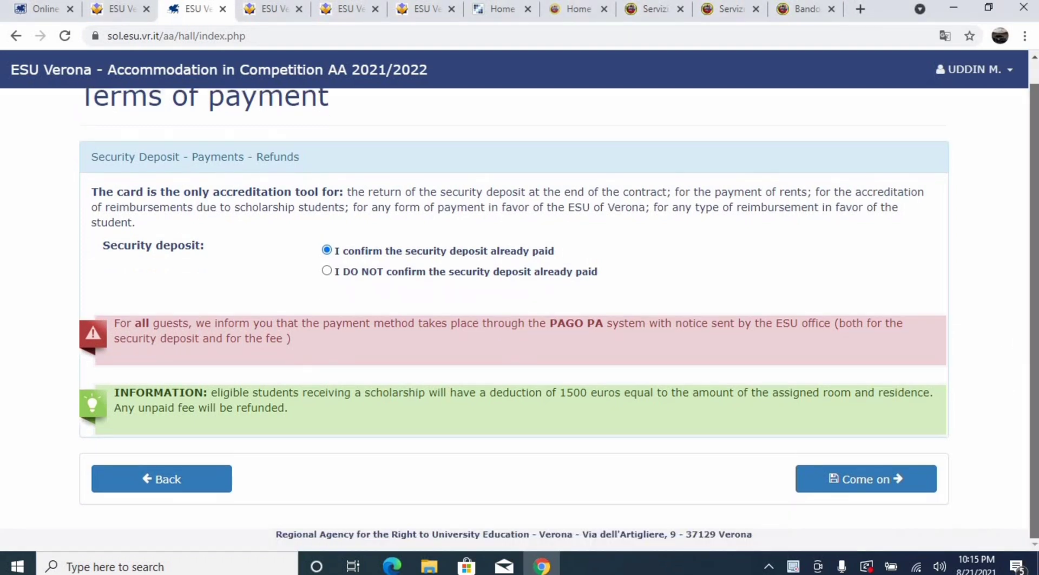
click(865, 478)
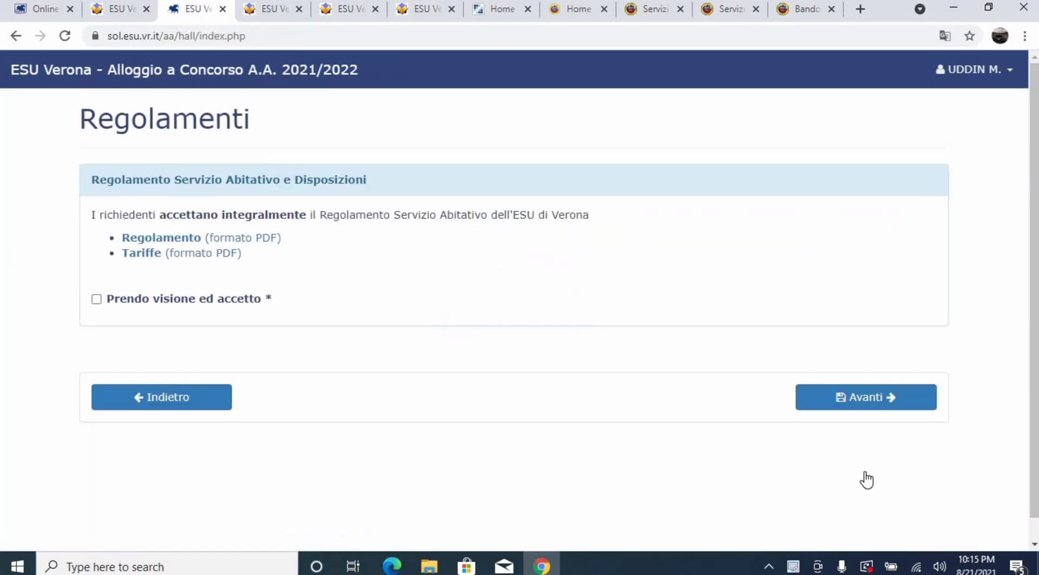
right_click(456, 238)
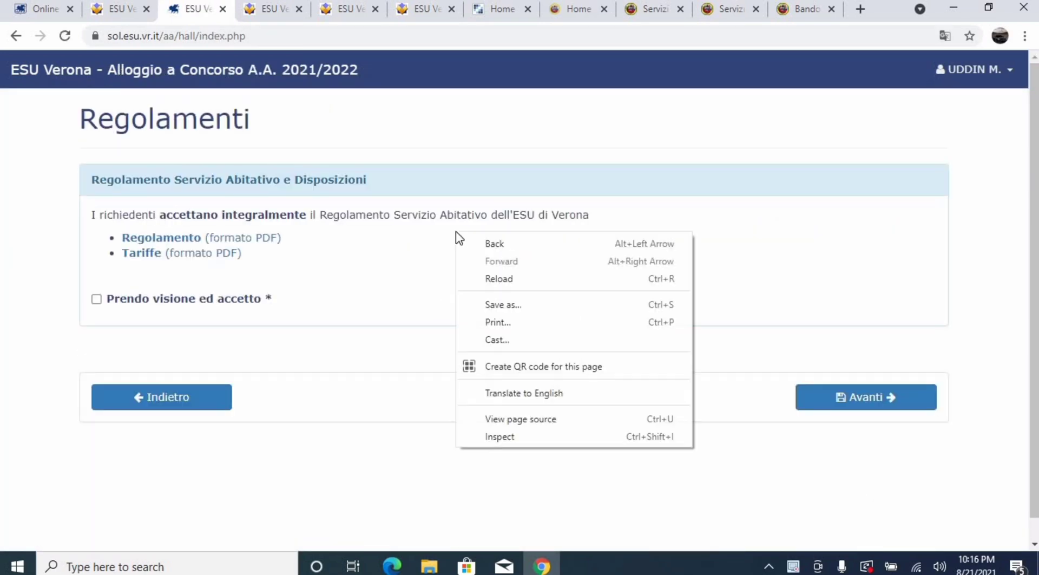
click(518, 397)
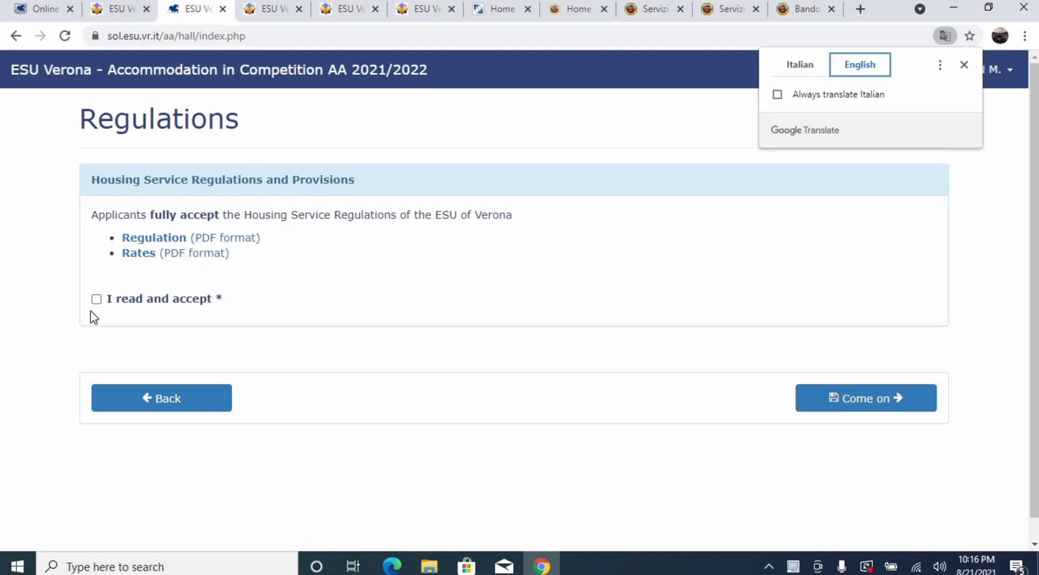
click(98, 300)
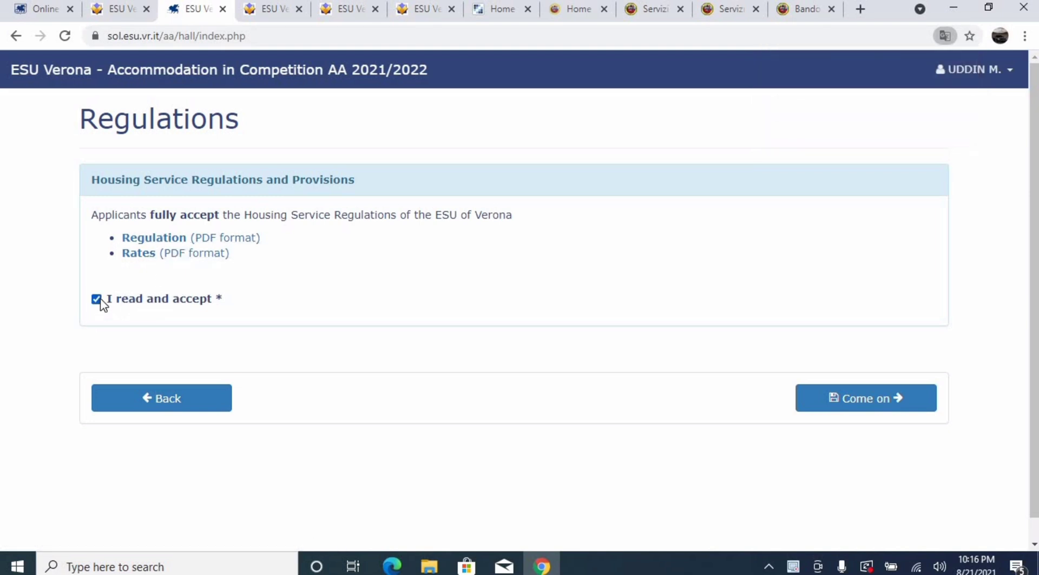
right_click(626, 454)
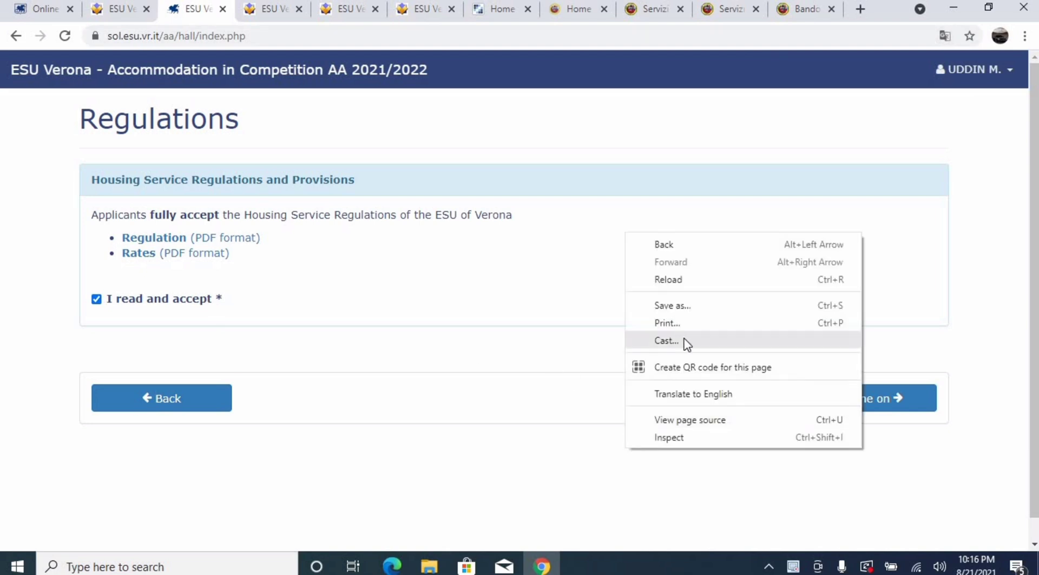
click(690, 394)
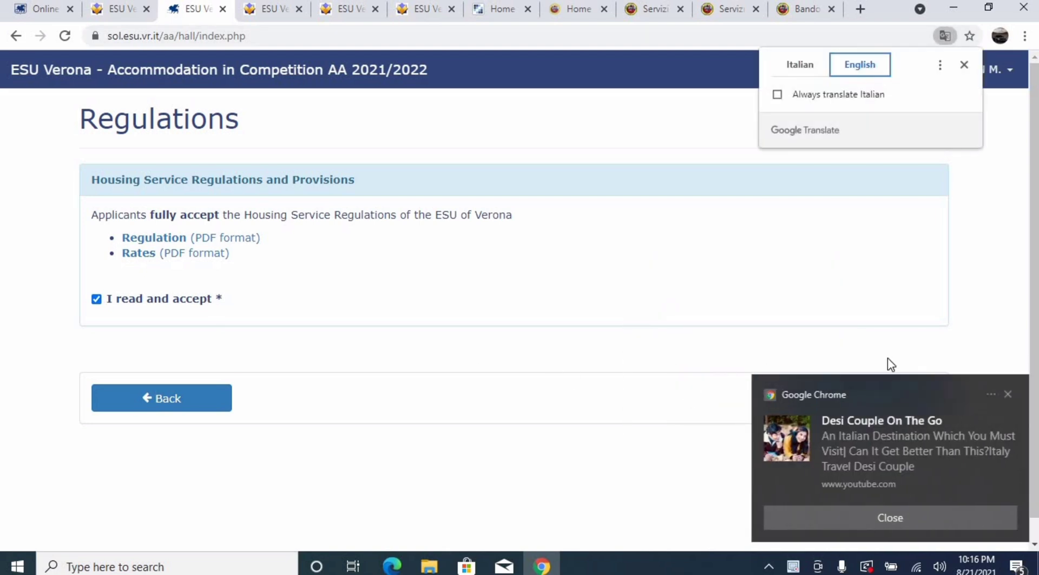
click(846, 399)
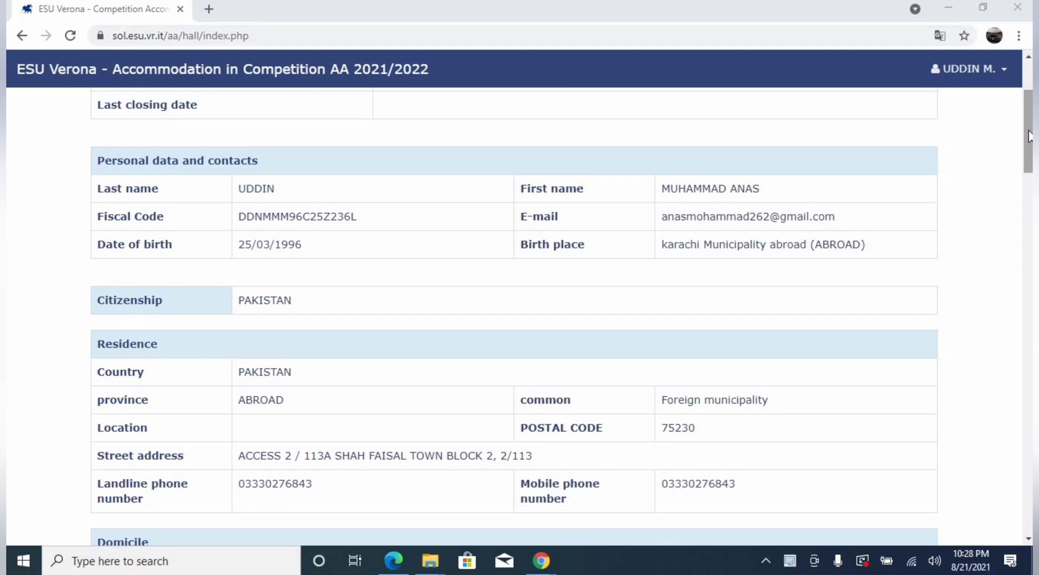
Send the accommodation application with SEND THE APPLICATION and dismiss the translation prompt
drag(1030, 136, 1030, 490)
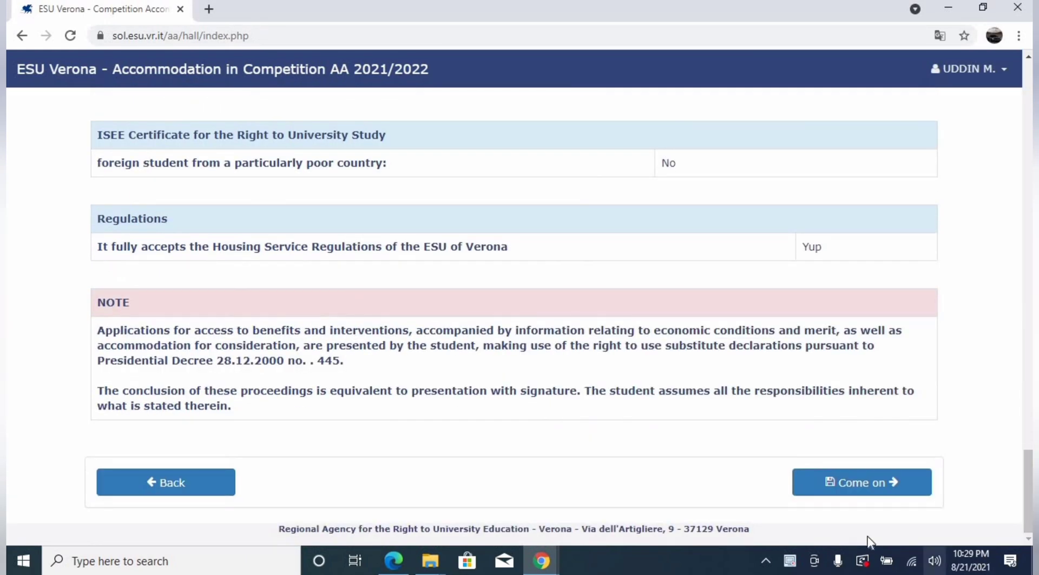
click(867, 481)
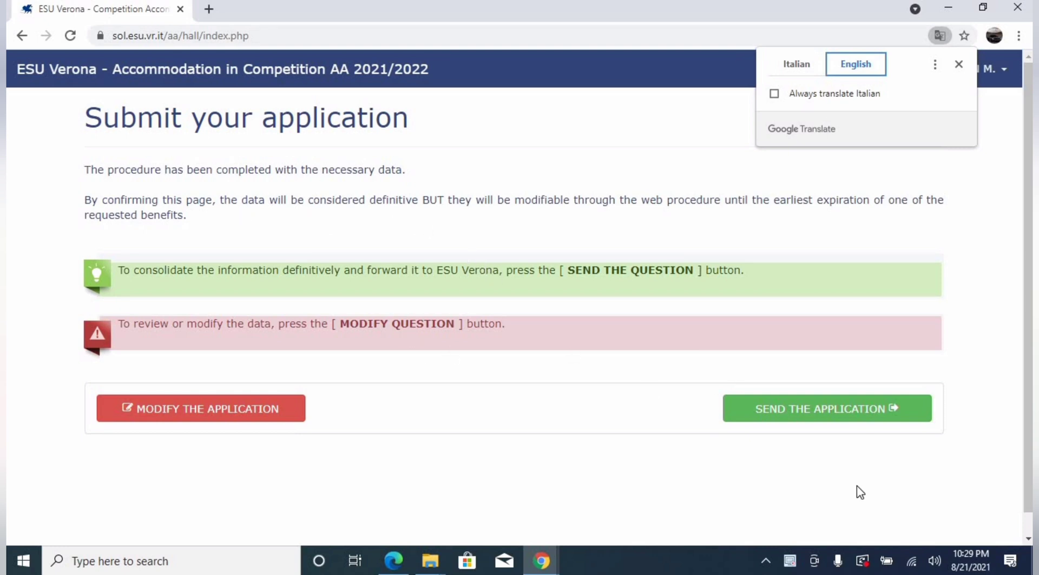
click(786, 417)
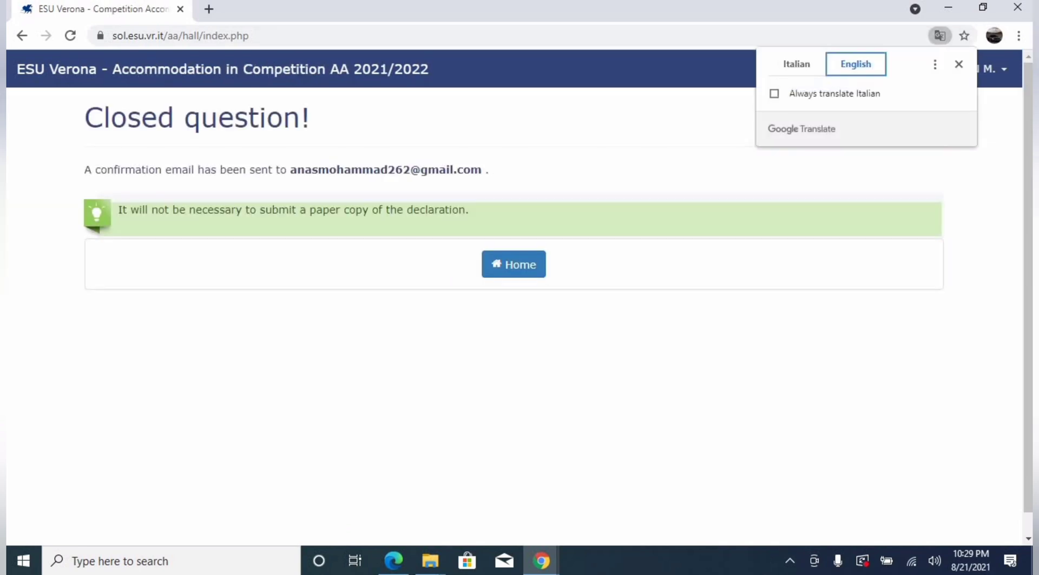
click(311, 375)
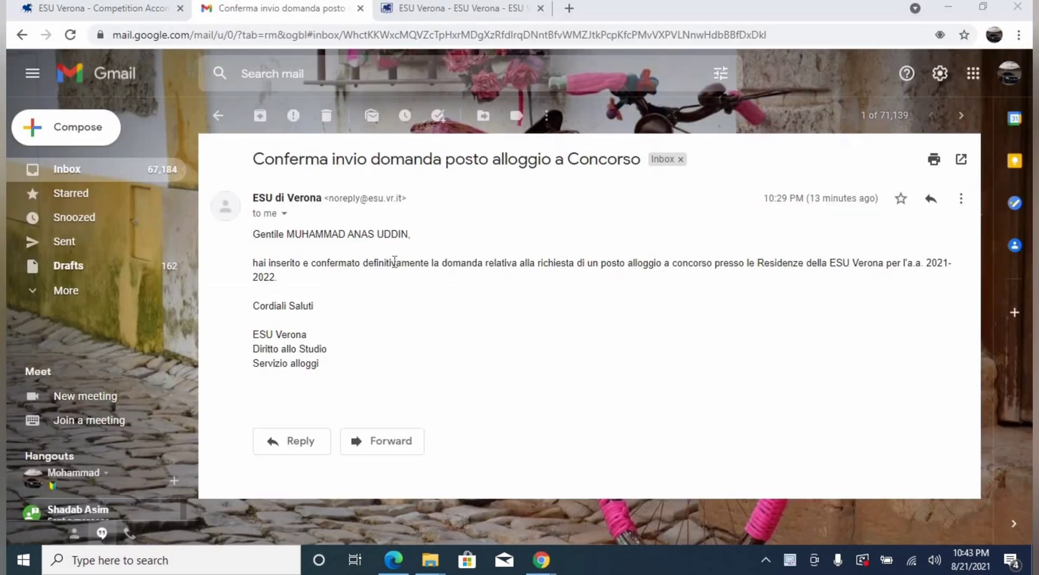
Translate the confirmation email to English, then return to the ESU Verona website tab
right_click(448, 260)
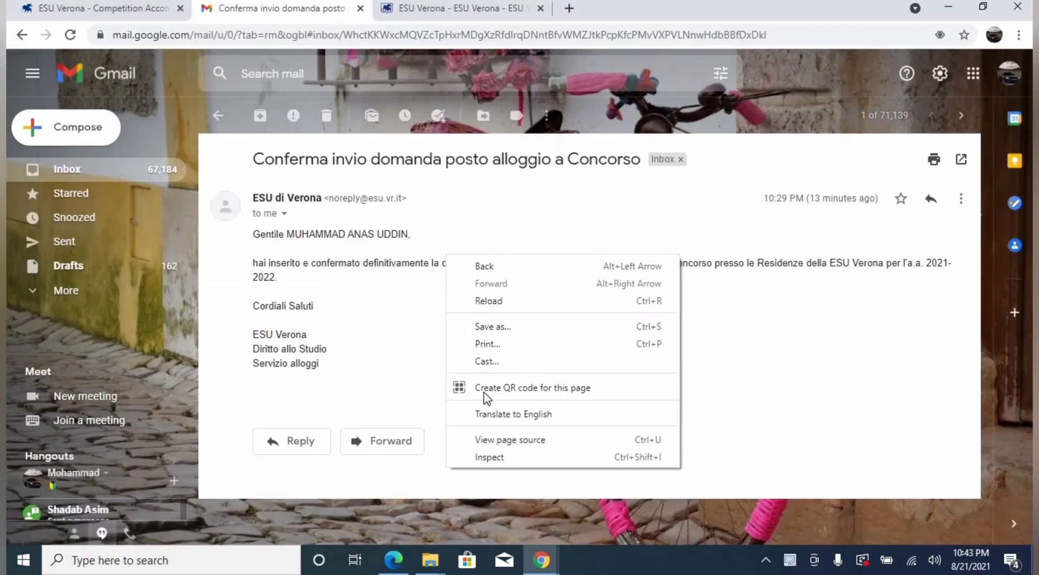
click(488, 413)
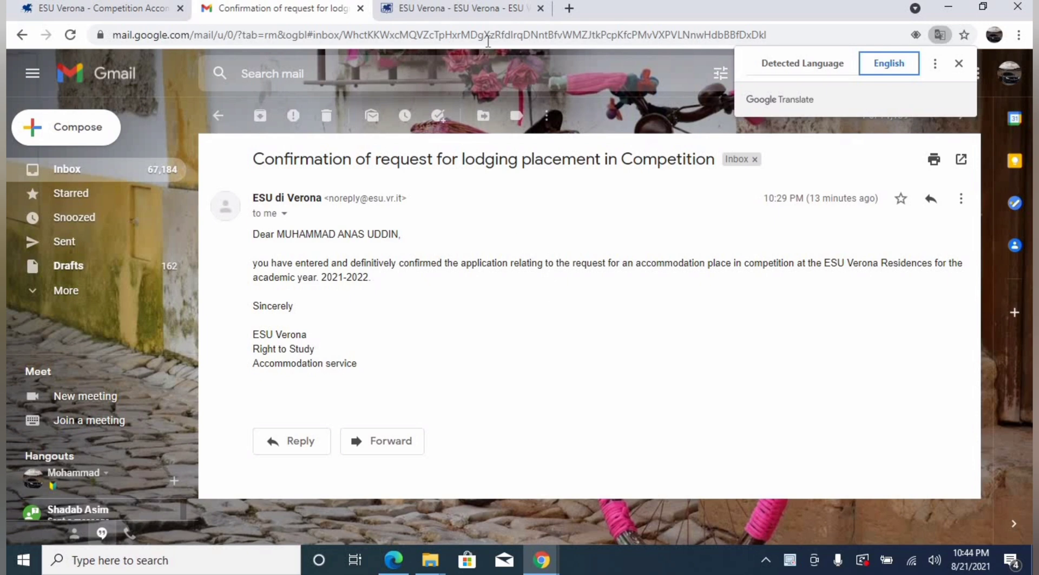
click(474, 11)
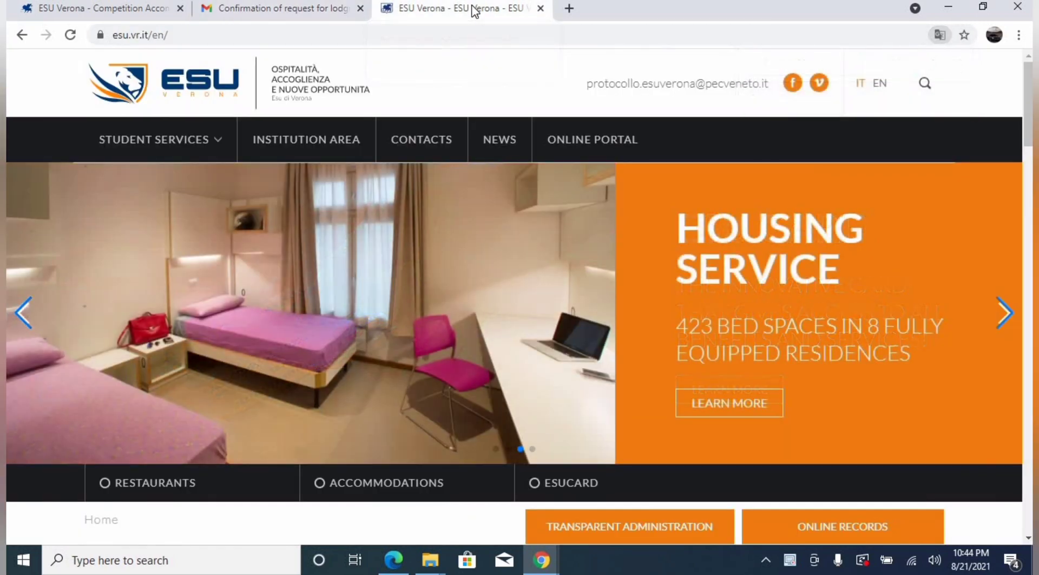